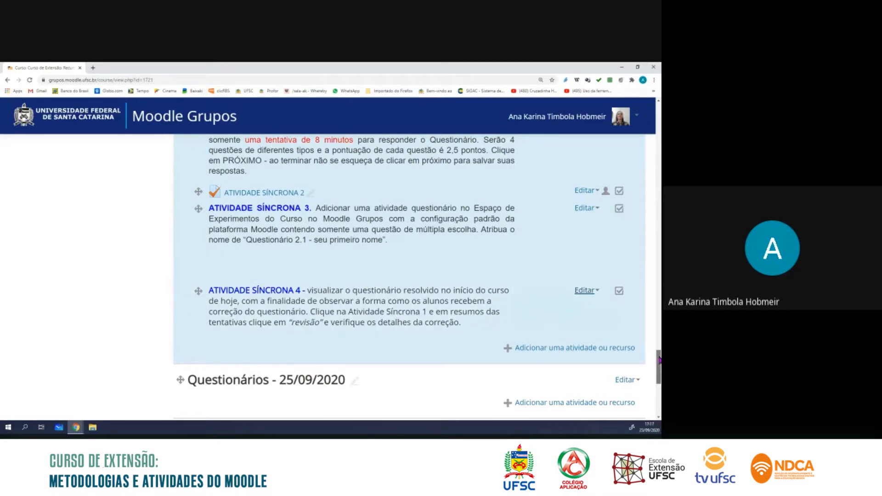
pyautogui.moveTo(659, 361); pyautogui.dragTo(660, 355)
pyautogui.scroll(2, 315, 337)
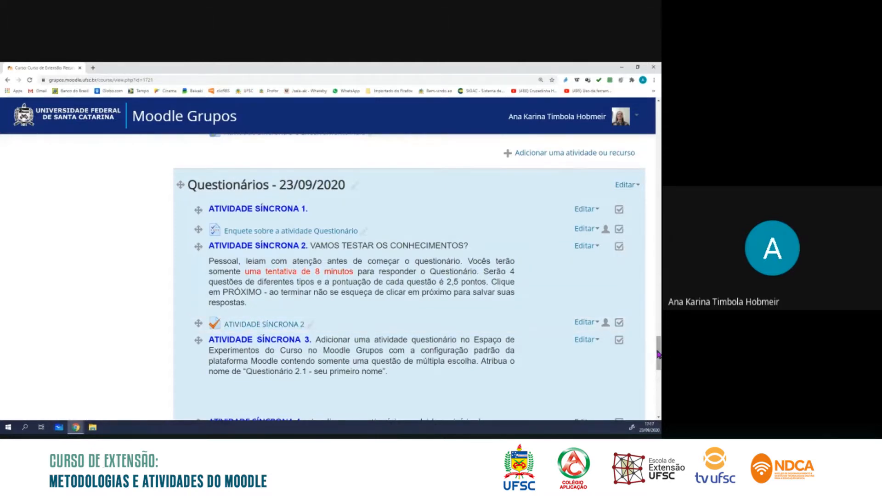
pyautogui.moveTo(658, 354); pyautogui.dragTo(658, 375)
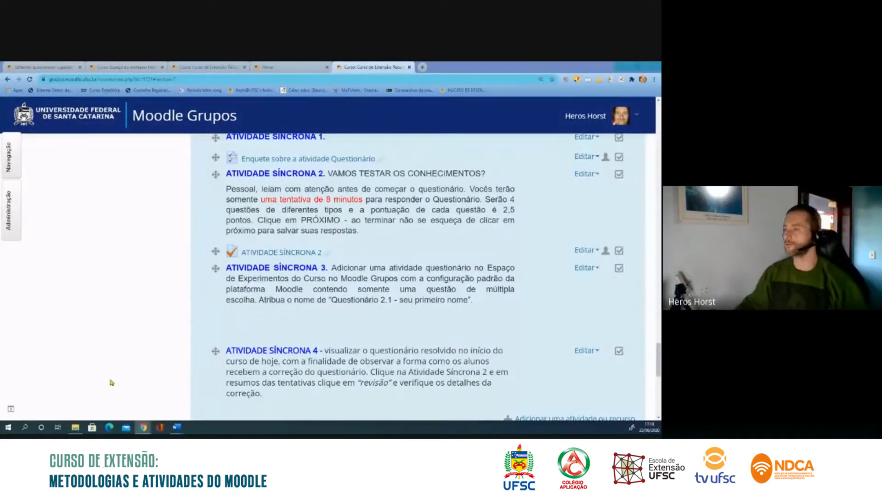
pyautogui.scroll(-2, 409, 366)
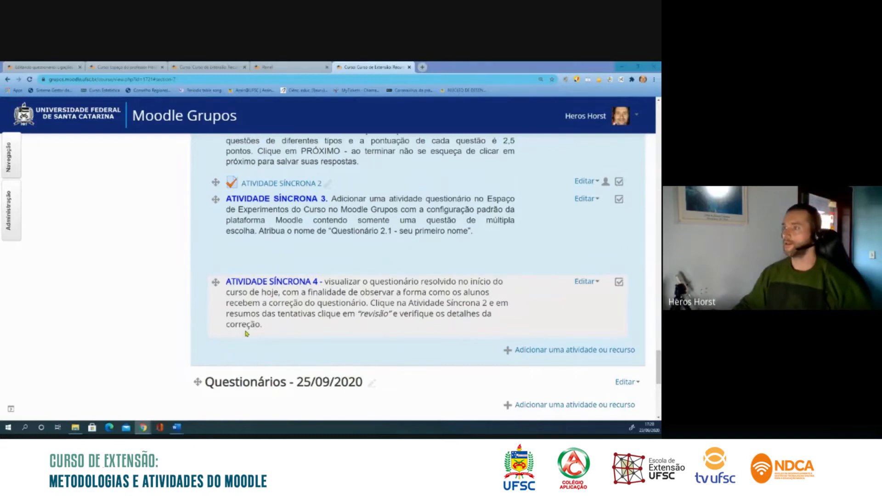
# Step: Switch to the teacher's Experimentos2 course space and add a new Questionário activity to it
pyautogui.click(113, 68)
pyautogui.click(44, 67)
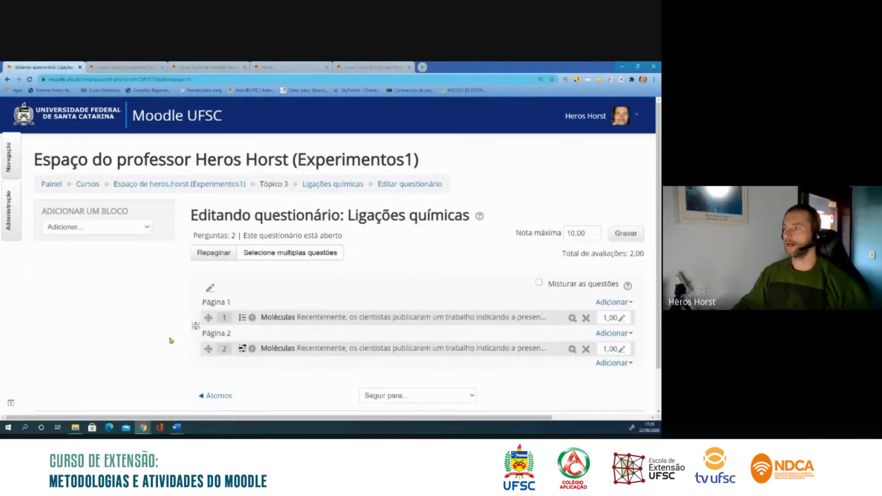
pyautogui.click(103, 70)
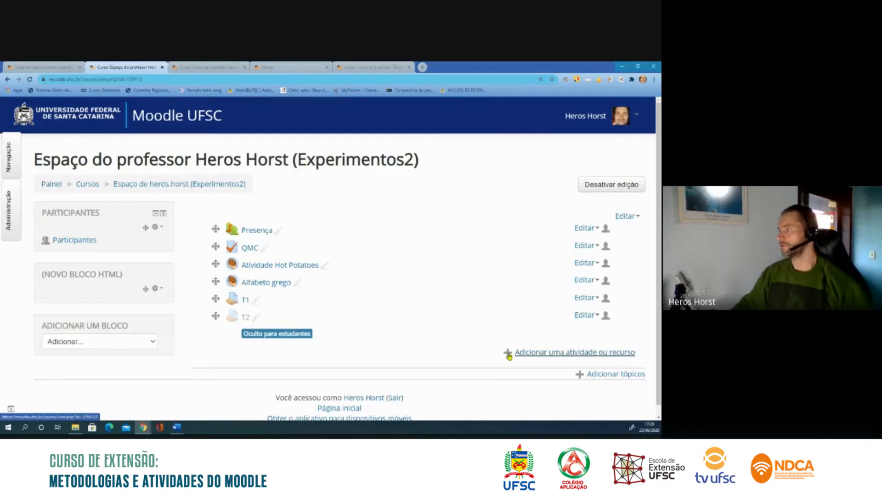
pyautogui.click(509, 354)
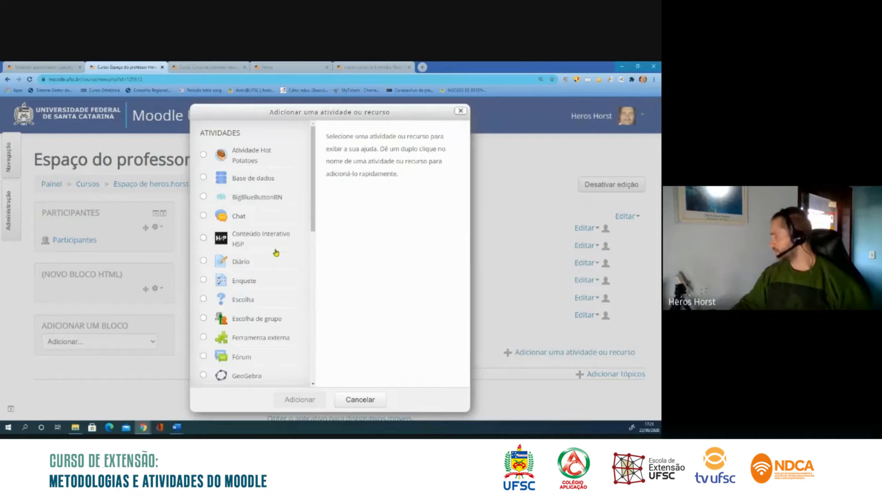
pyautogui.scroll(-3, 275, 253)
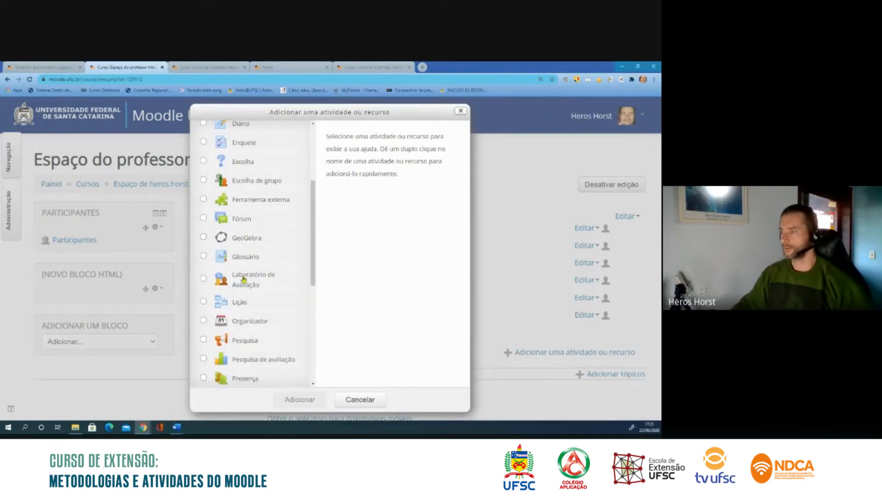
pyautogui.scroll(-2, 244, 281)
pyautogui.scroll(-2, 243, 281)
pyautogui.click(245, 259)
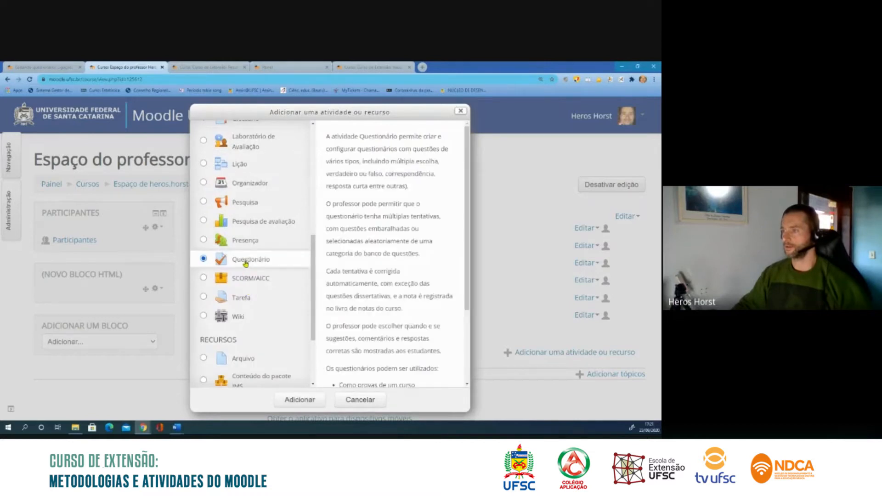
pyautogui.click(300, 398)
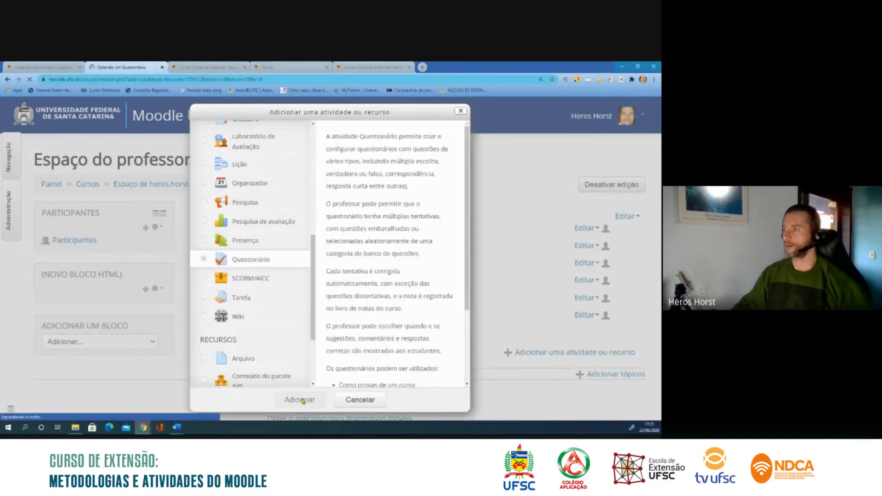
# Step: Name the new questionnaire "Avaliação 1"
pyautogui.scroll(-2, 242, 281)
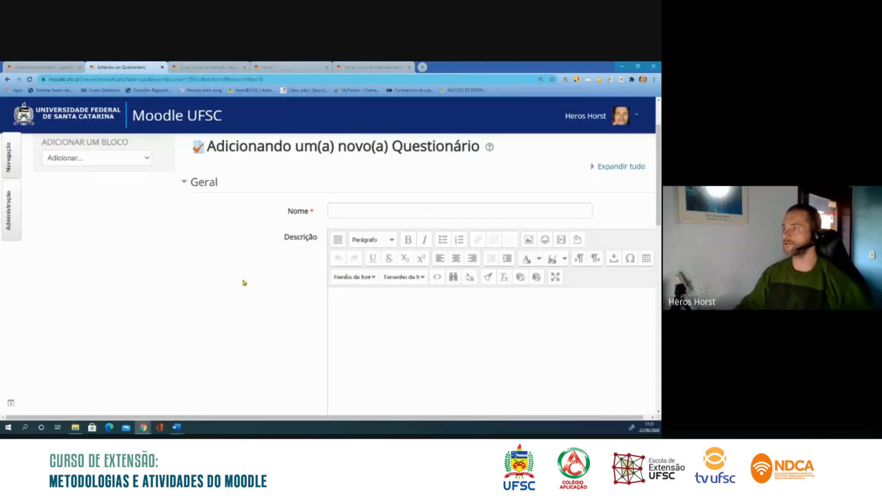
pyautogui.click(338, 210)
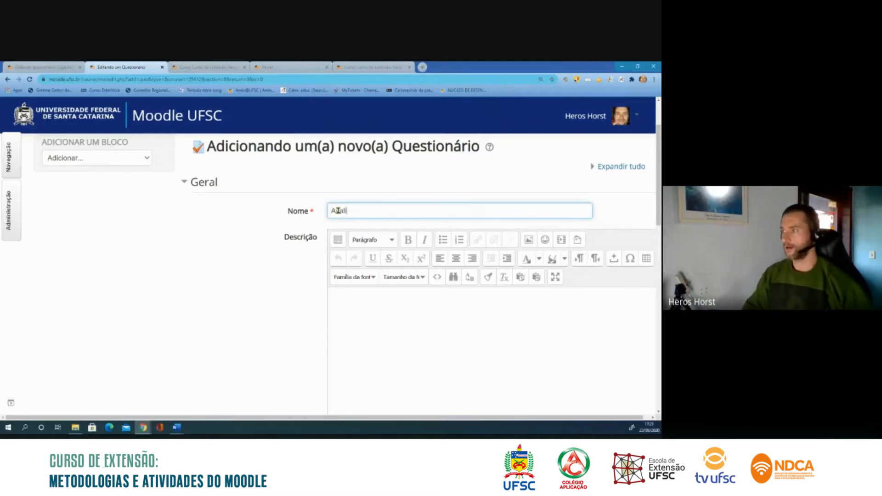
pyautogui.write('Avaliaçã')
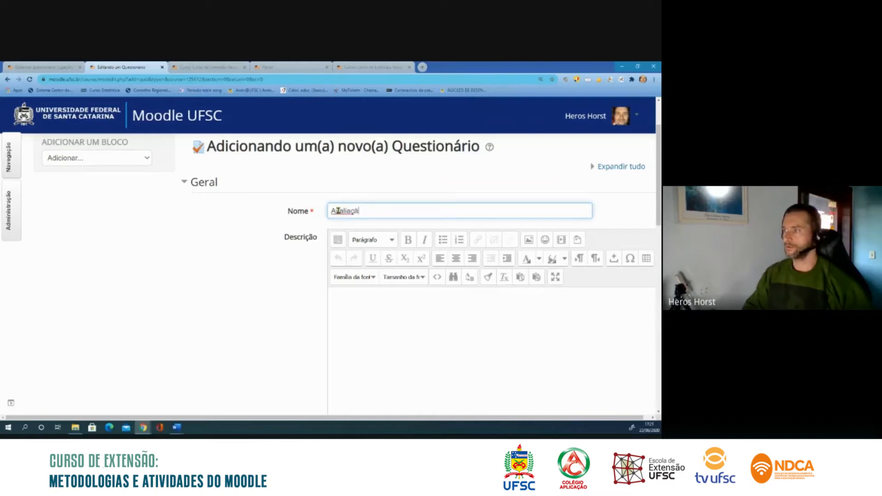
pyautogui.write('o 1')
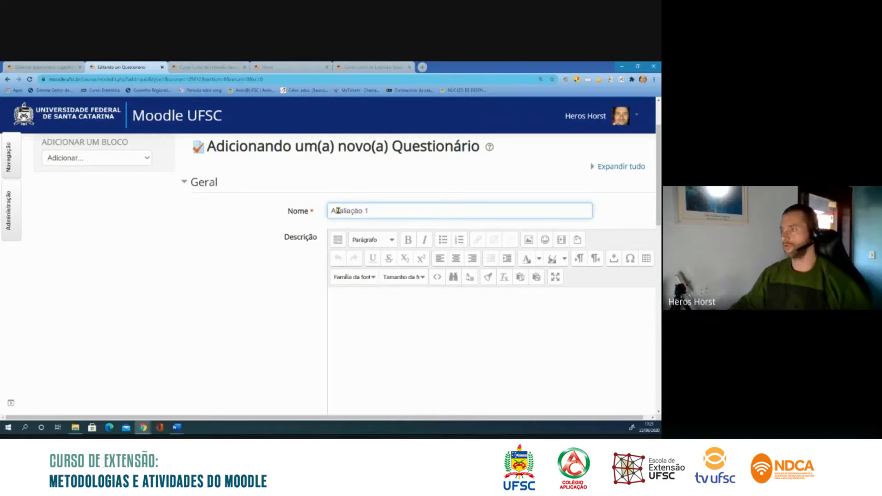
# Step: Write the questionnaire description as two lines: "Você tem apenas 1 tentativa." and "Tempo de 10min."
pyautogui.click(361, 306)
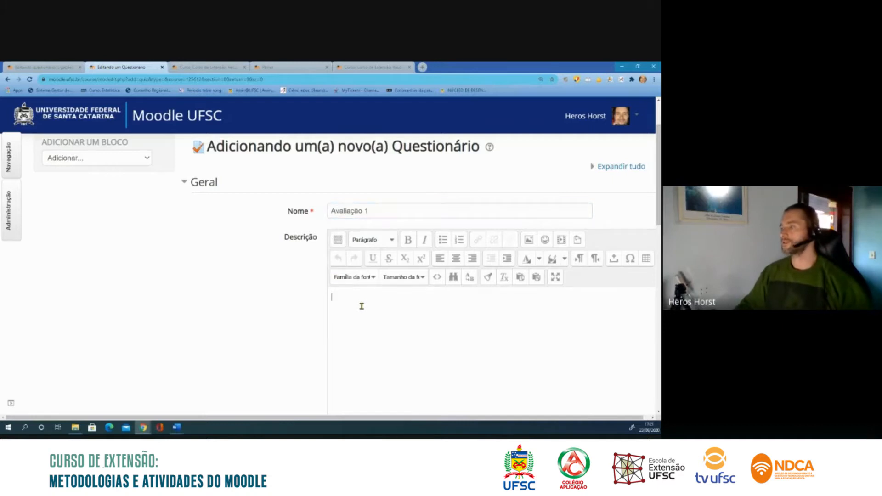
pyautogui.scroll(-2, 362, 306)
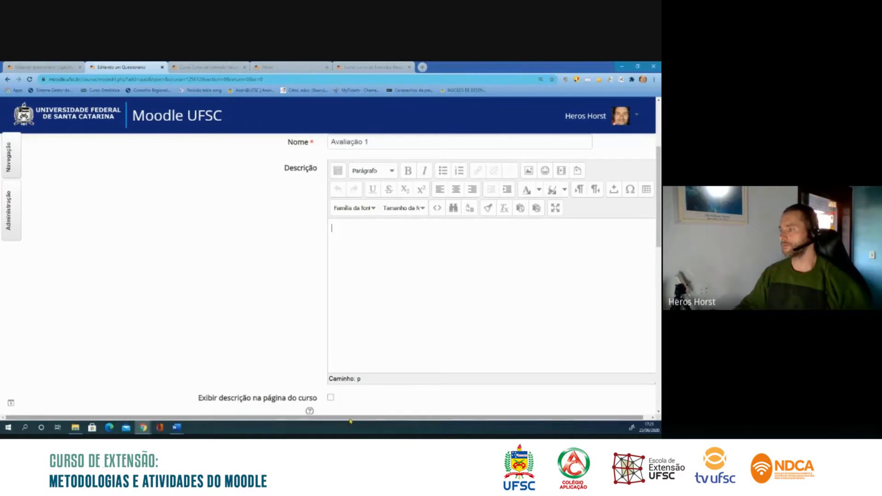
pyautogui.moveTo(351, 418); pyautogui.dragTo(357, 419)
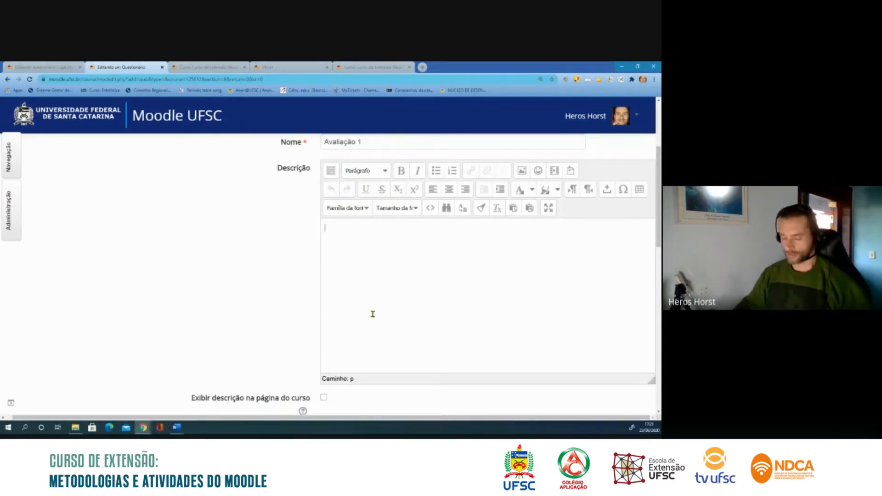
pyautogui.write('Vo')
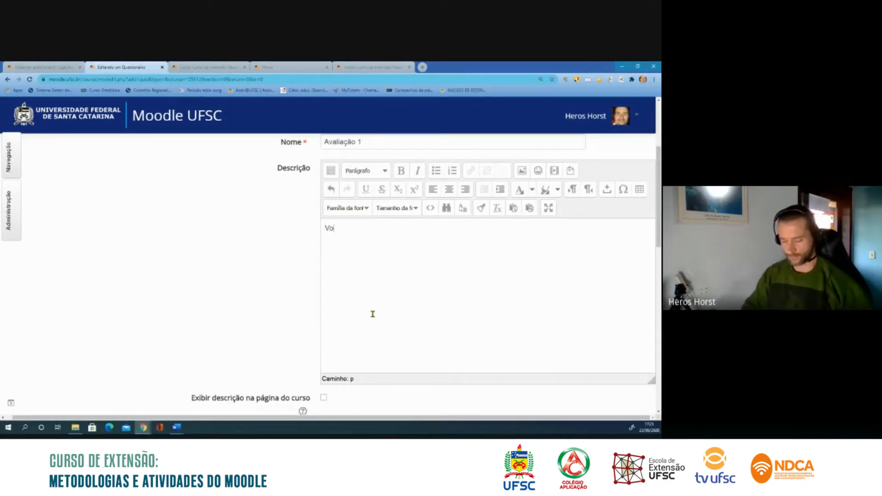
pyautogui.write('cê t')
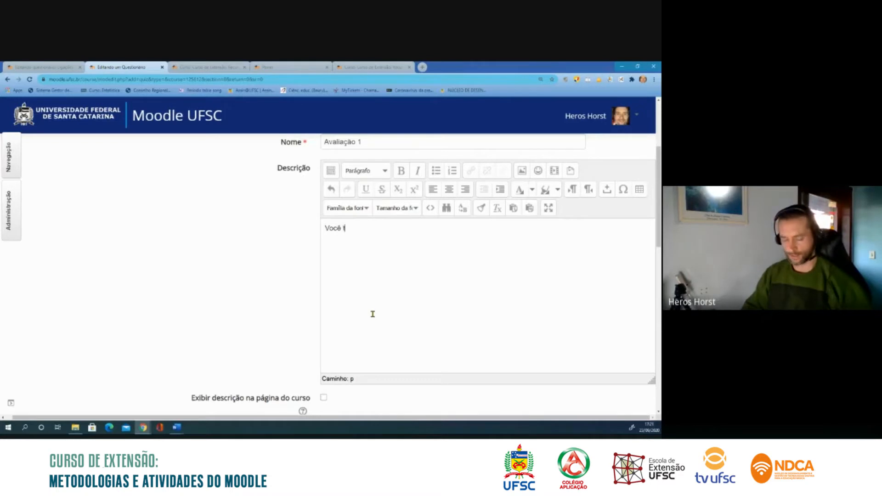
pyautogui.write('em ap')
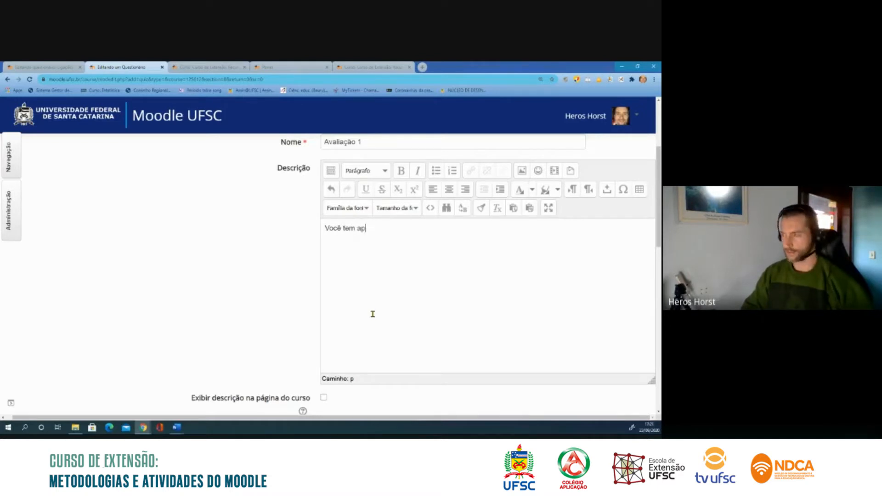
pyautogui.write('enas 1 tentativa.')
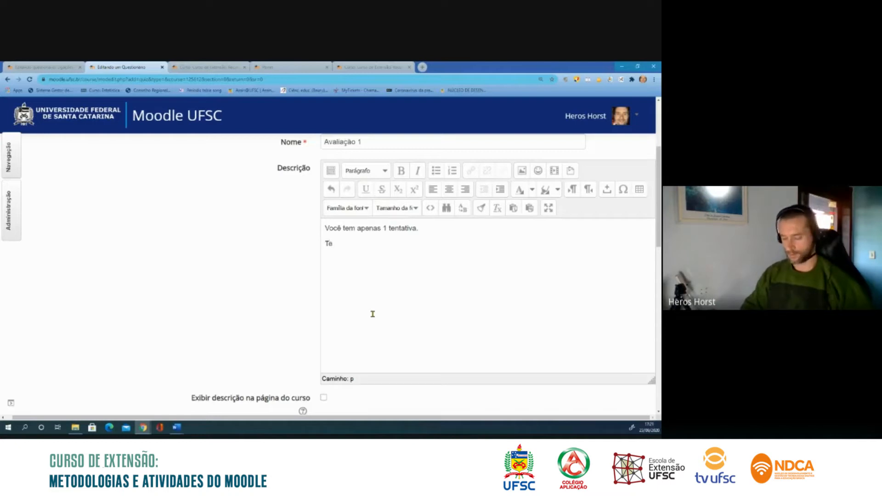
pyautogui.write('e 1')
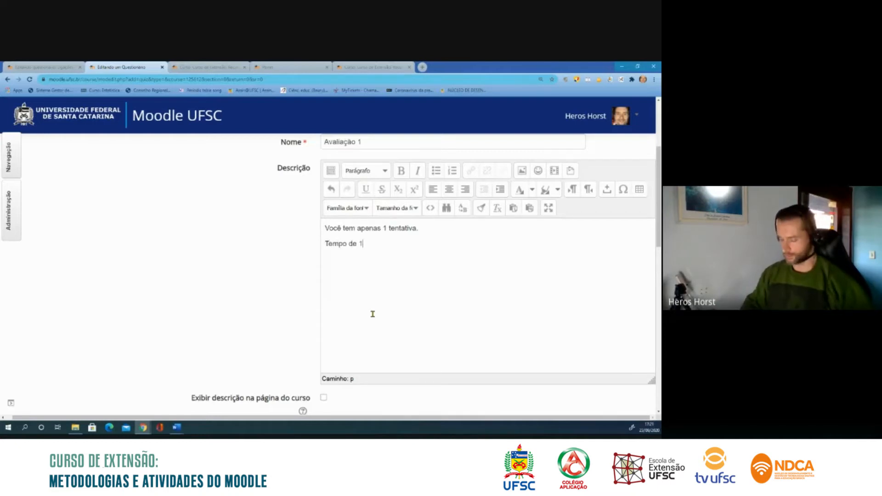
pyautogui.write('0min')
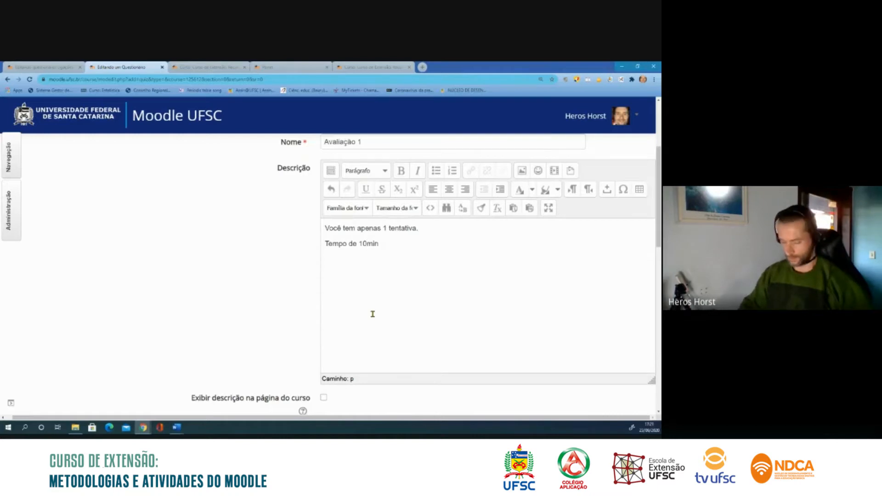
pyautogui.write('.')
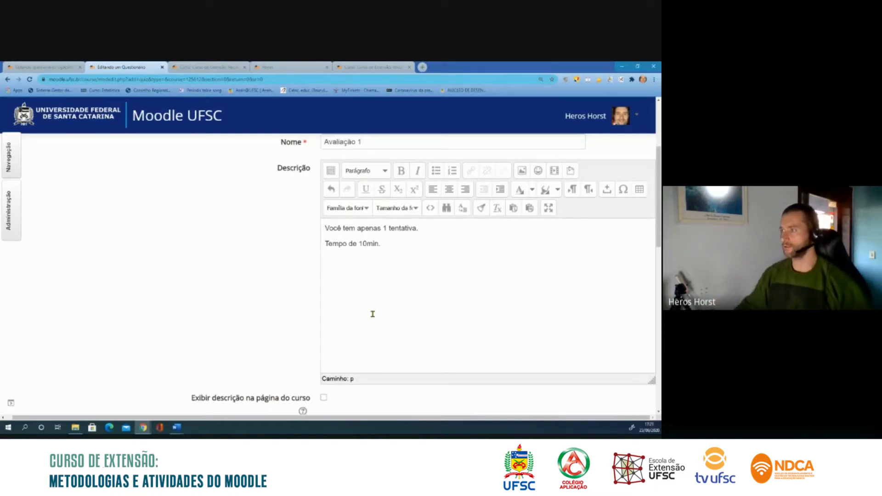
pyautogui.press('Return')
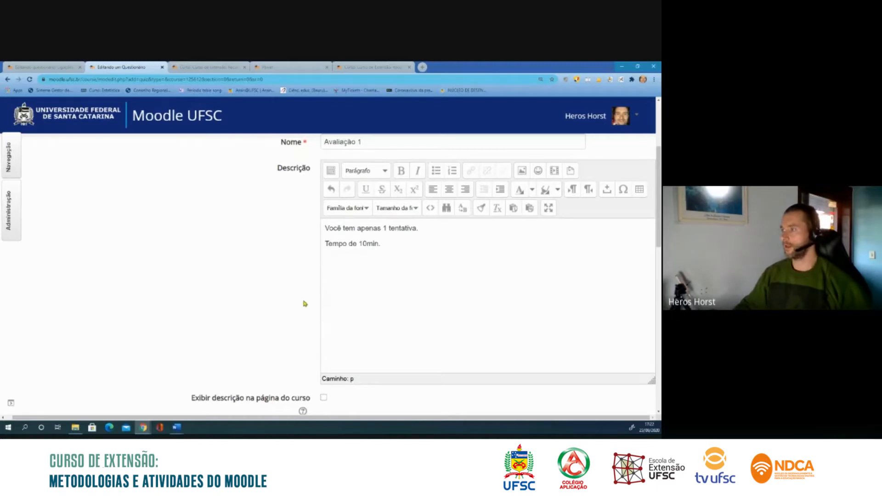
# Step: Expand the Duração settings and enable both the opening date and the closing date of the questionnaire
pyautogui.scroll(-2, 303, 304)
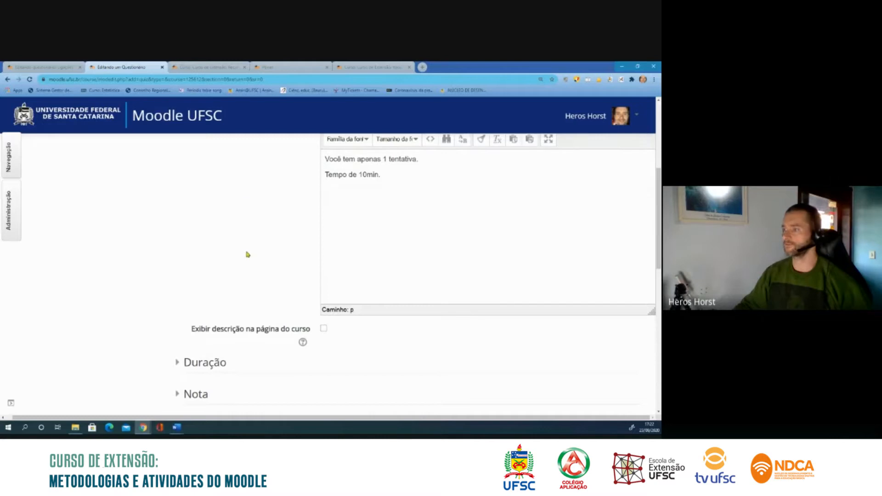
pyautogui.scroll(-2, 241, 260)
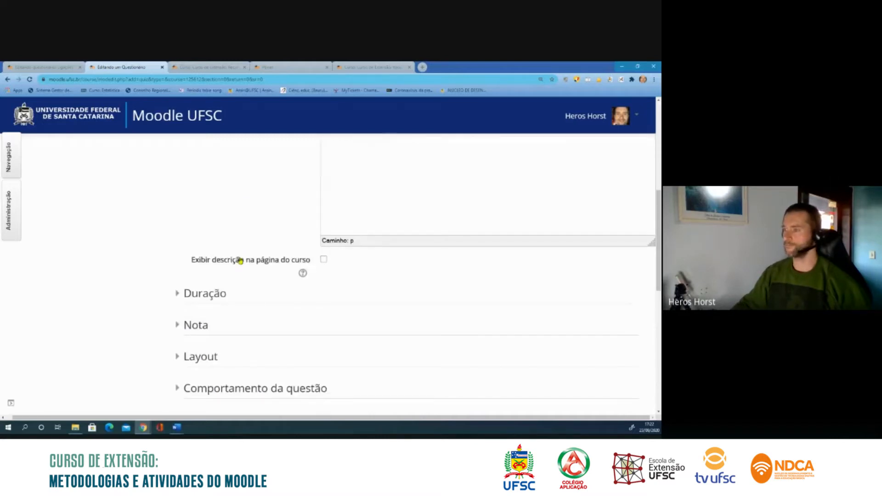
pyautogui.scroll(-2, 181, 252)
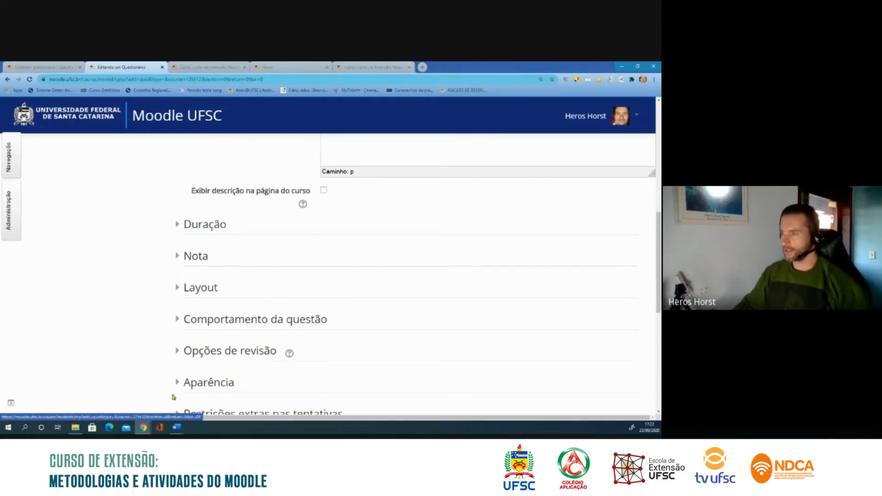
pyautogui.click(178, 225)
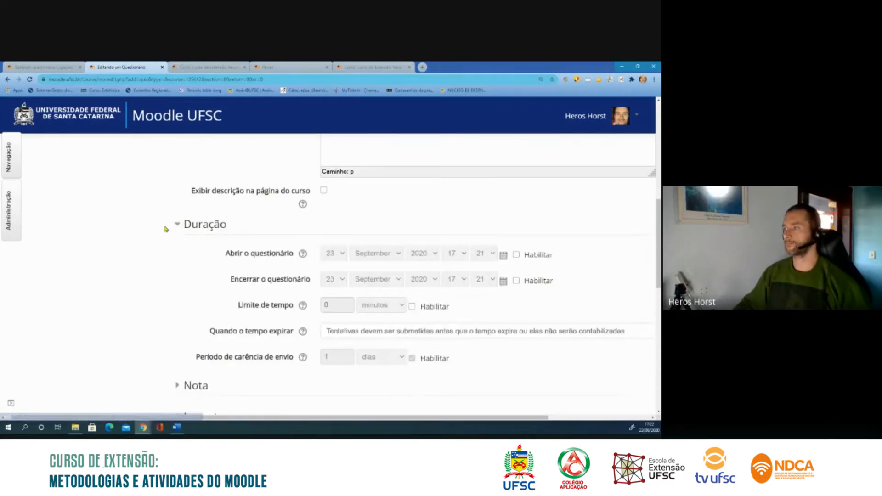
pyautogui.scroll(-2, 178, 228)
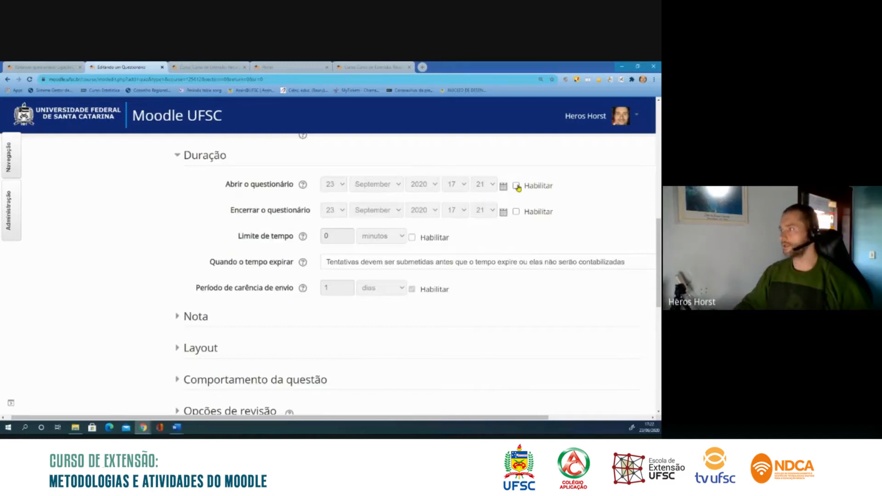
pyautogui.click(516, 186)
pyautogui.click(516, 212)
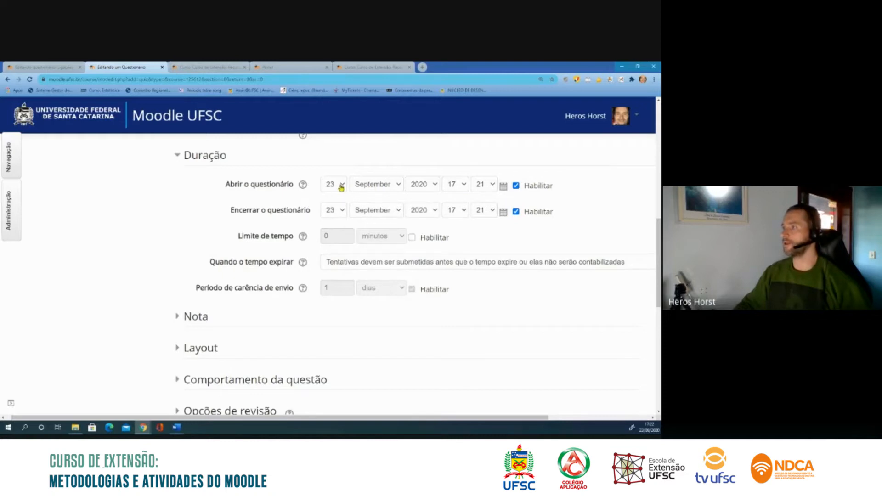
# Step: Set the minutes of the questionnaire's opening time to 30
pyautogui.click(488, 185)
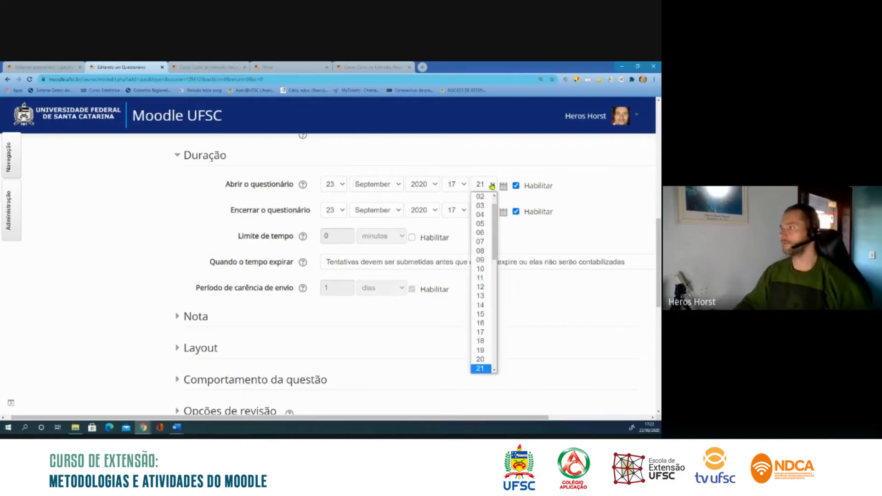
pyautogui.scroll(-3, 494, 237)
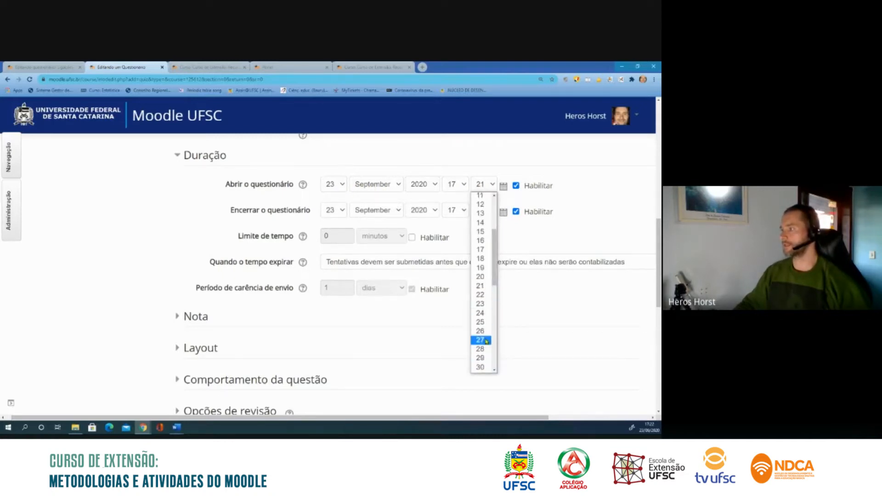
pyautogui.click(480, 368)
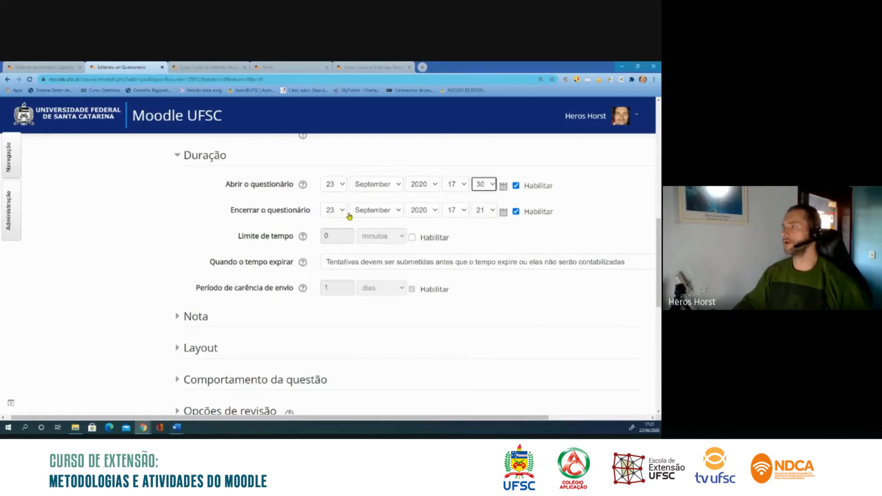
# Step: Set the questionnaire's closing time to 23:59
pyautogui.click(466, 214)
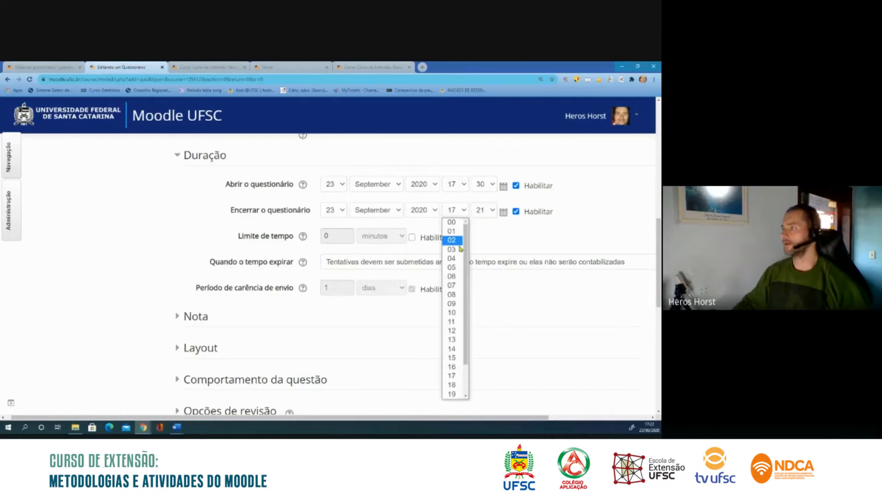
pyautogui.scroll(1, 469, 265)
pyautogui.scroll(-1, 455, 322)
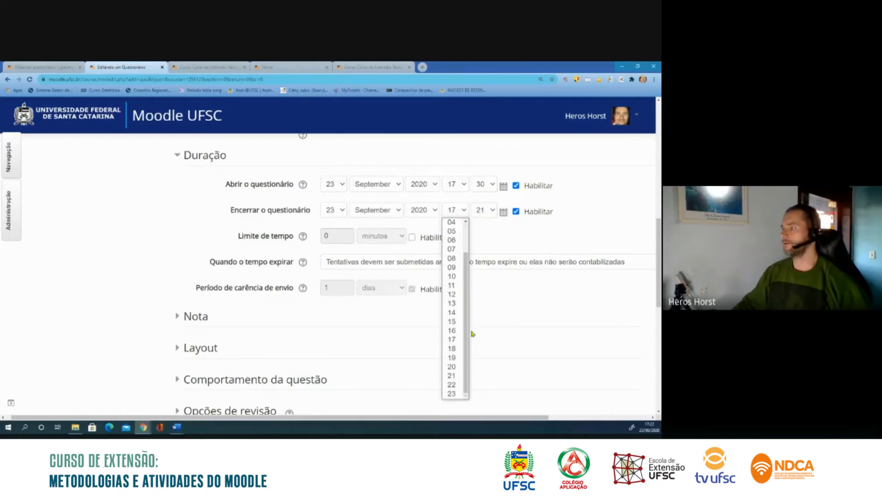
pyautogui.click(454, 394)
pyautogui.click(488, 211)
pyautogui.scroll(-8, 483, 321)
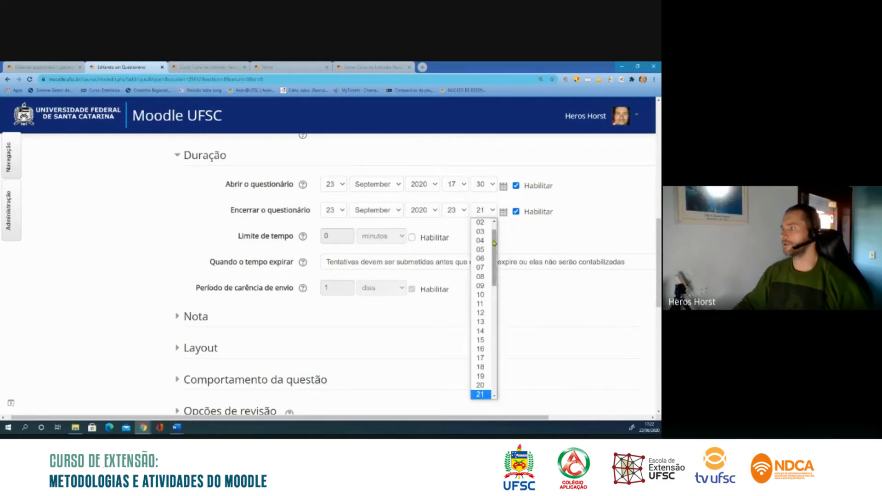
pyautogui.click(480, 394)
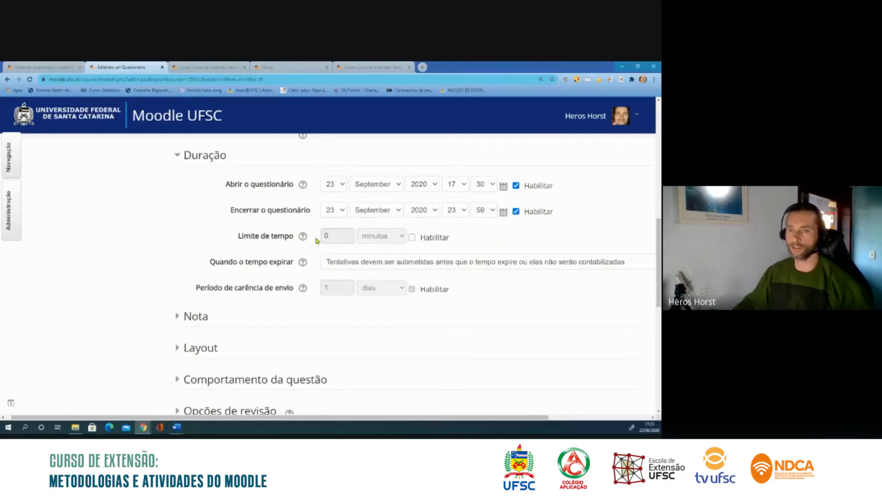
# Step: Enable the questionnaire's time limit and set it to 10 minutes
pyautogui.click(412, 238)
pyautogui.click(337, 236)
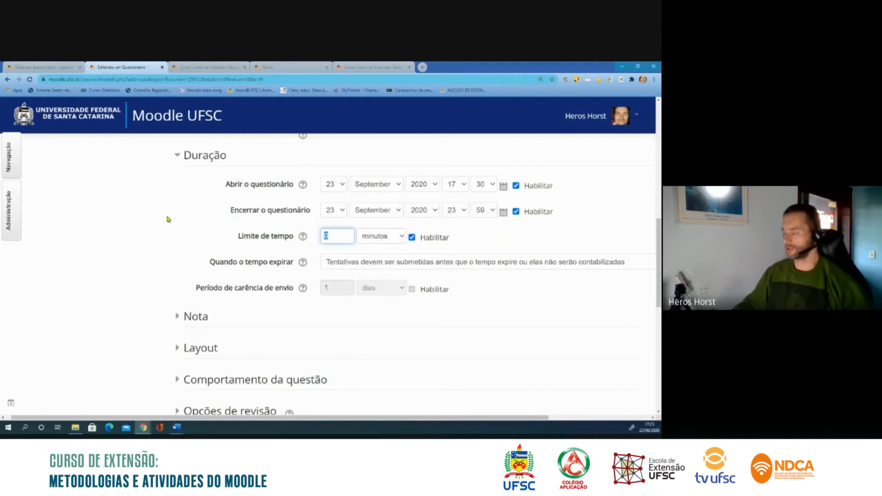
pyautogui.write('10')
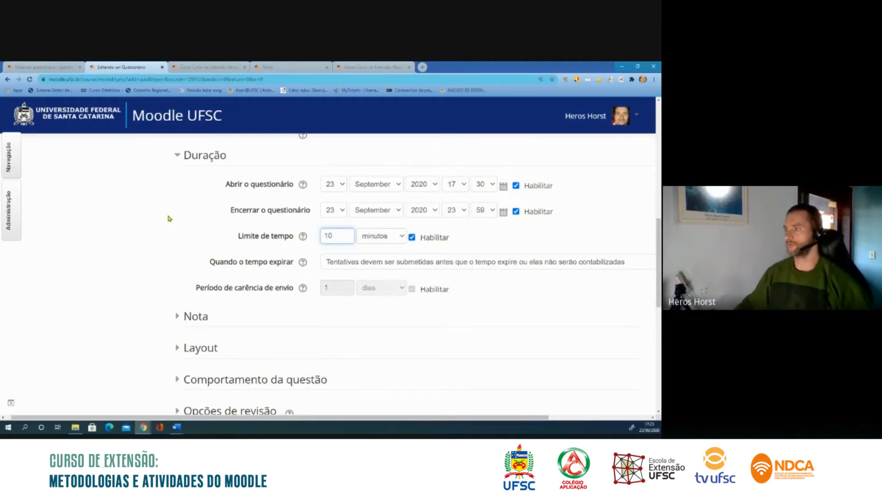
pyautogui.click(172, 218)
# Step: Set the action for when the time expires to "As tentativas abertas são enviadas automaticamente"
pyautogui.scroll(1, 174, 217)
pyautogui.scroll(8, 174, 217)
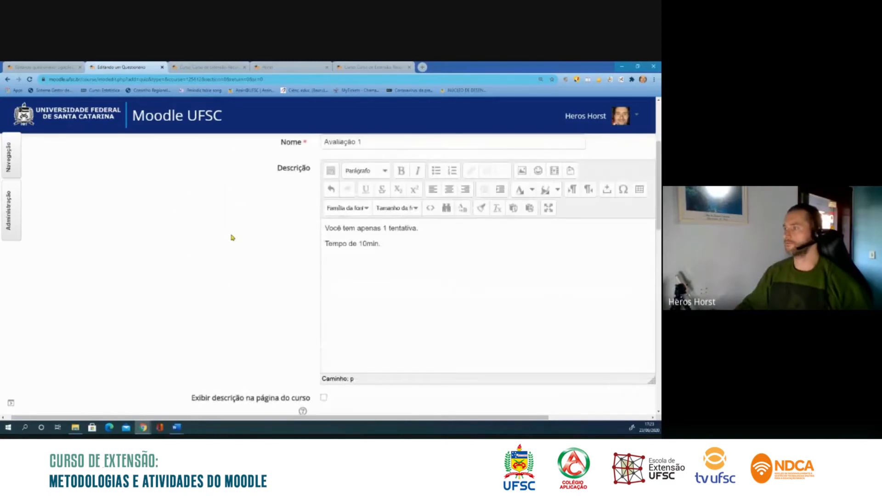
pyautogui.scroll(-2, 336, 250)
pyautogui.scroll(-7, 335, 249)
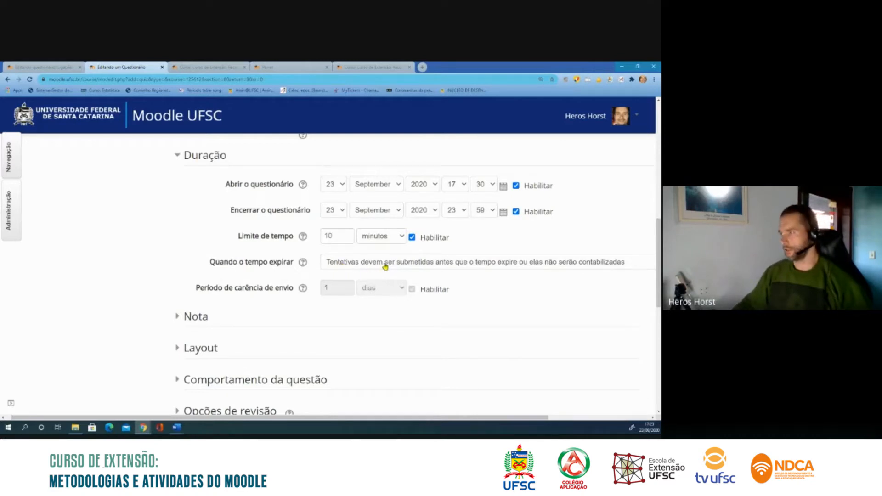
pyautogui.click(413, 266)
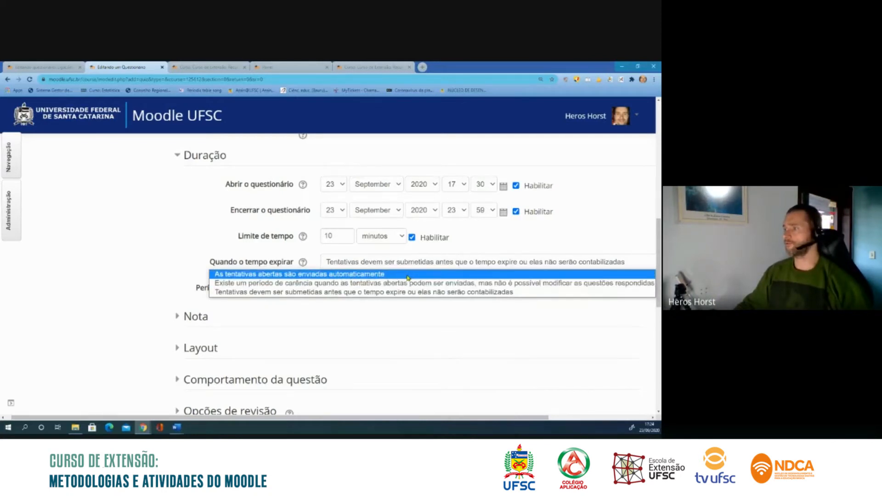
pyautogui.click(408, 274)
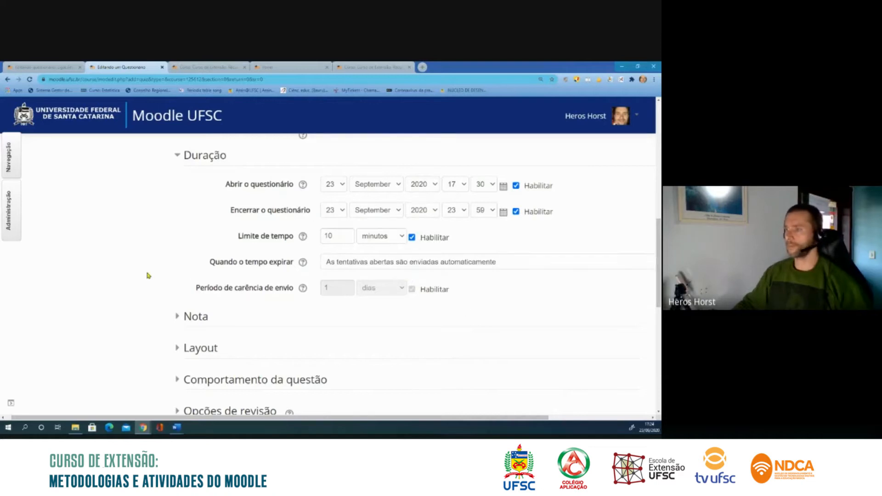
# Step: Expand the Nota settings, set the passing grade to 6,0 and limit the allowed attempts to 1
pyautogui.scroll(-2, 149, 276)
pyautogui.click(177, 248)
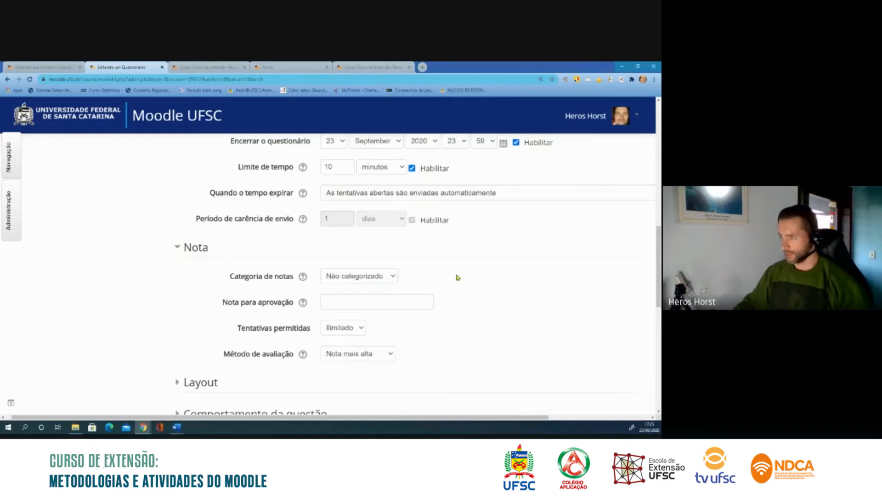
pyautogui.scroll(-2, 414, 271)
pyautogui.click(355, 235)
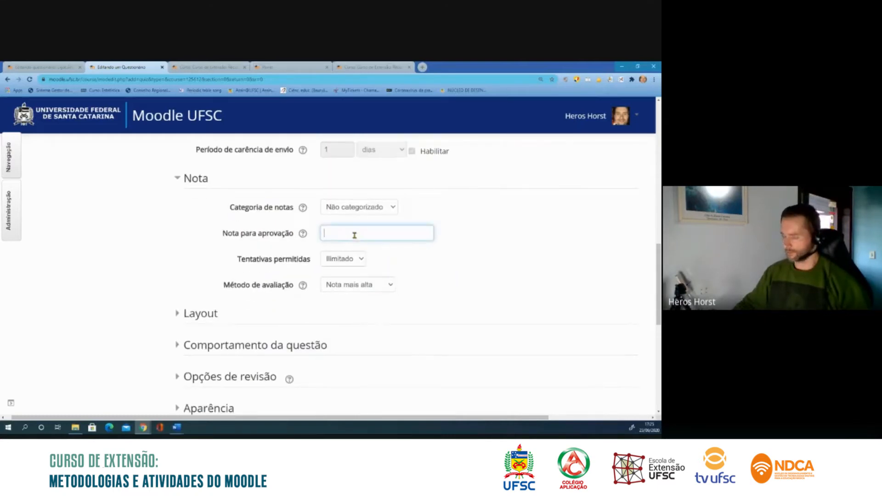
pyautogui.write('6,0')
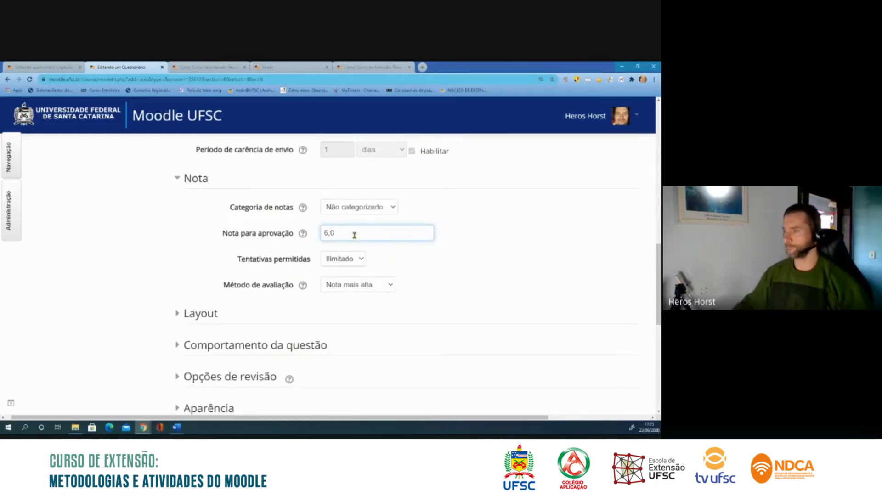
pyautogui.click(451, 269)
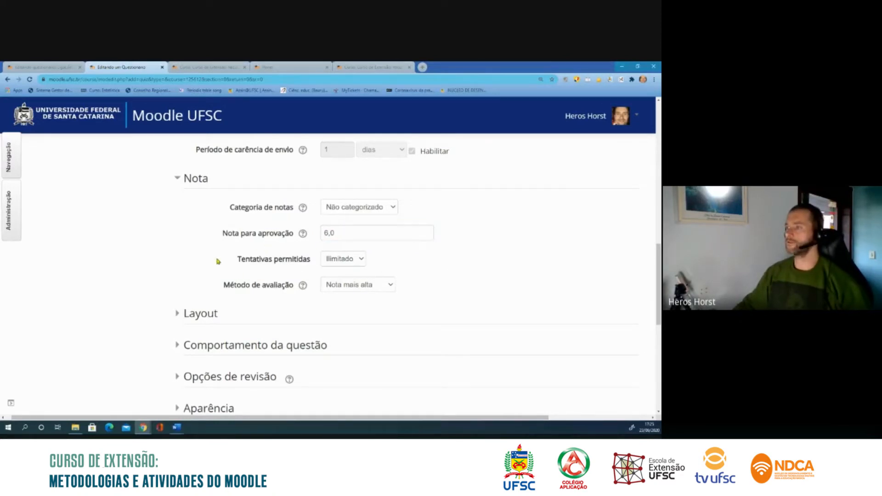
pyautogui.click(361, 258)
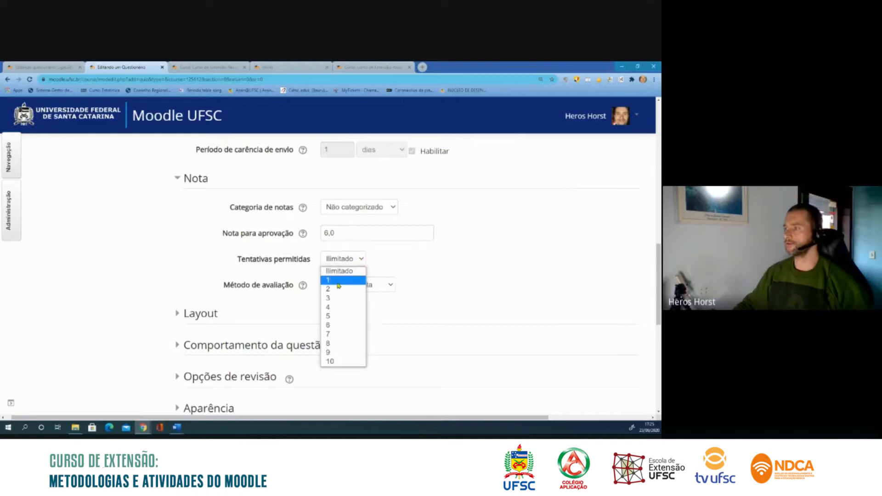
pyautogui.click(338, 280)
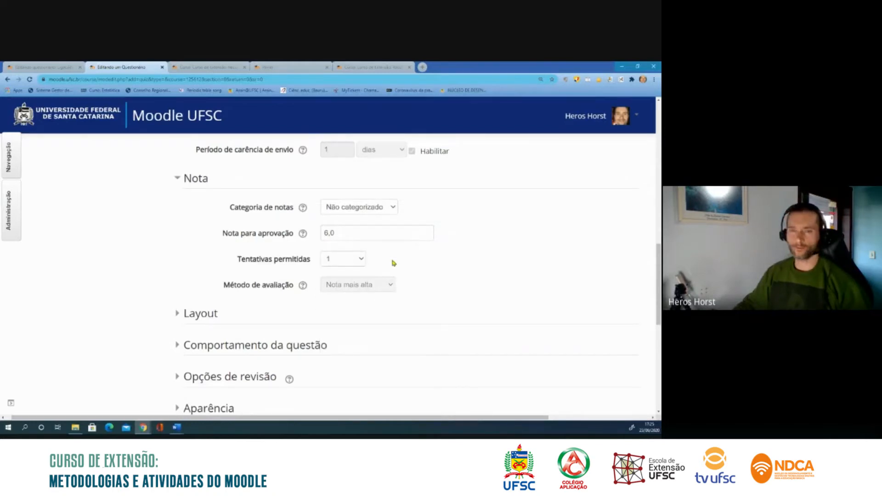
# Step: Examine the grading methods offered with 2 allowed attempts, and set the attempts back to 1
pyautogui.click(361, 261)
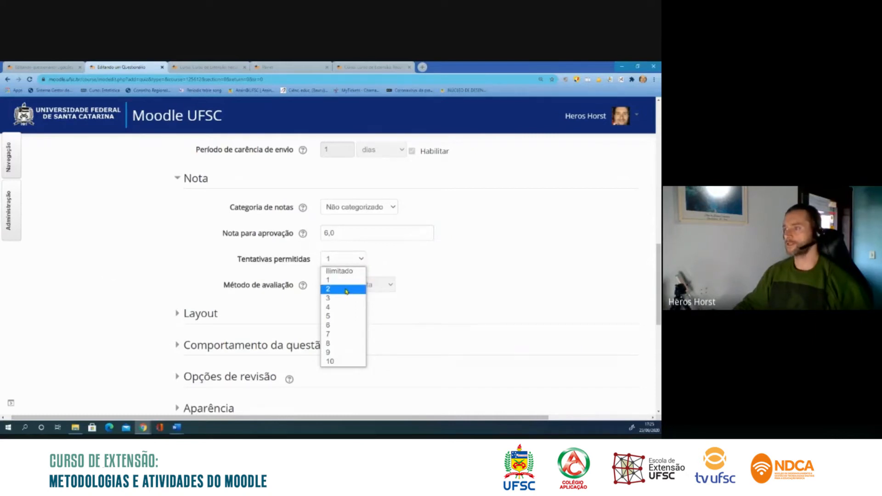
pyautogui.click(346, 289)
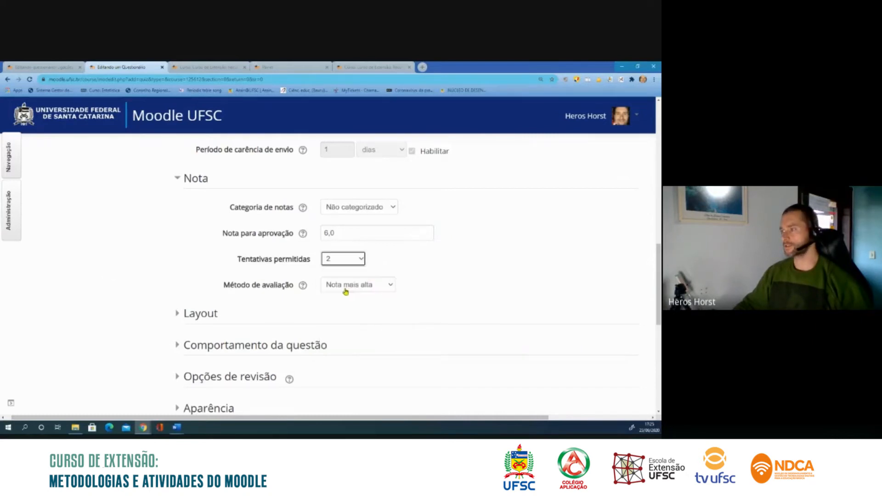
pyautogui.click(388, 285)
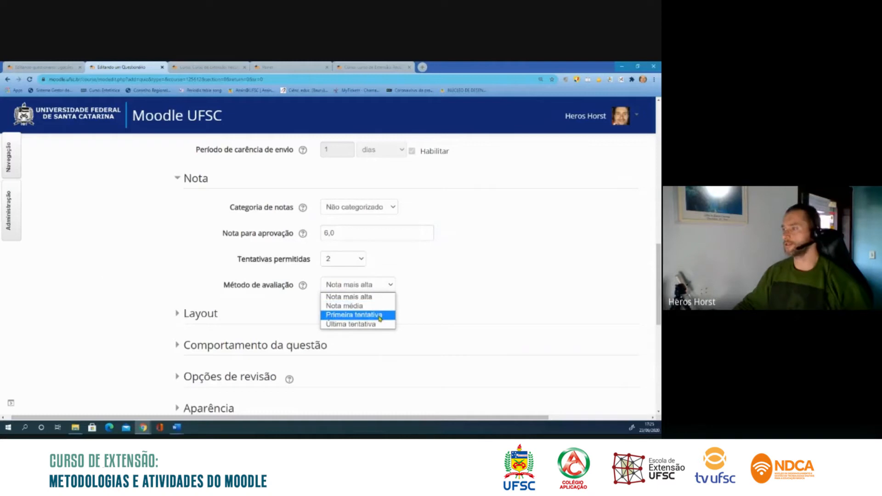
pyautogui.click(416, 295)
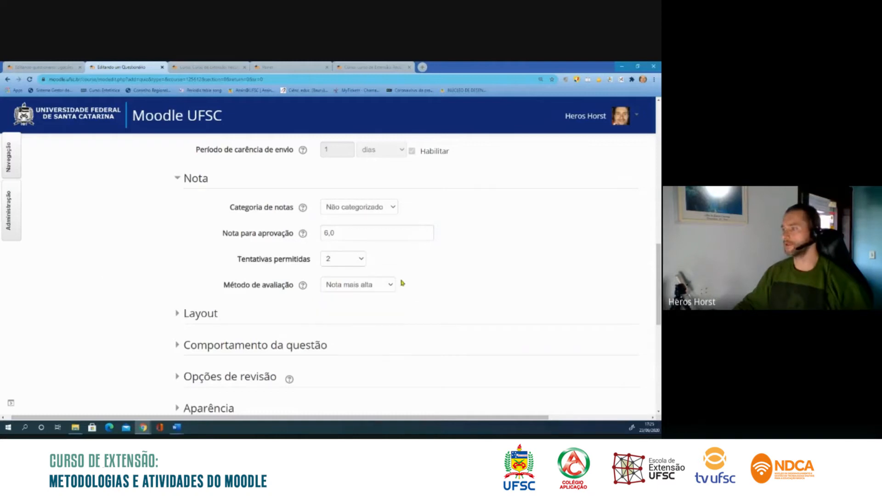
pyautogui.click(360, 261)
pyautogui.click(344, 278)
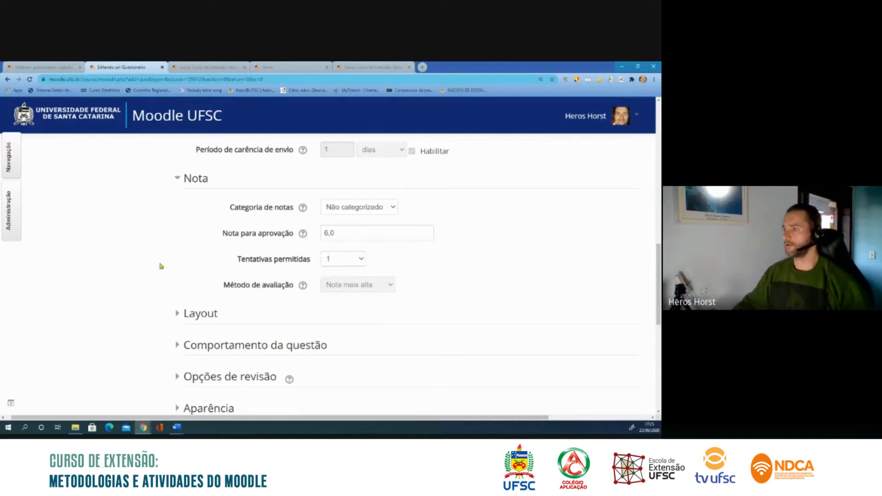
# Step: Expand the Layout settings and choose "Cada pergunta" for starting a new page
pyautogui.scroll(-2, 161, 266)
pyautogui.click(177, 244)
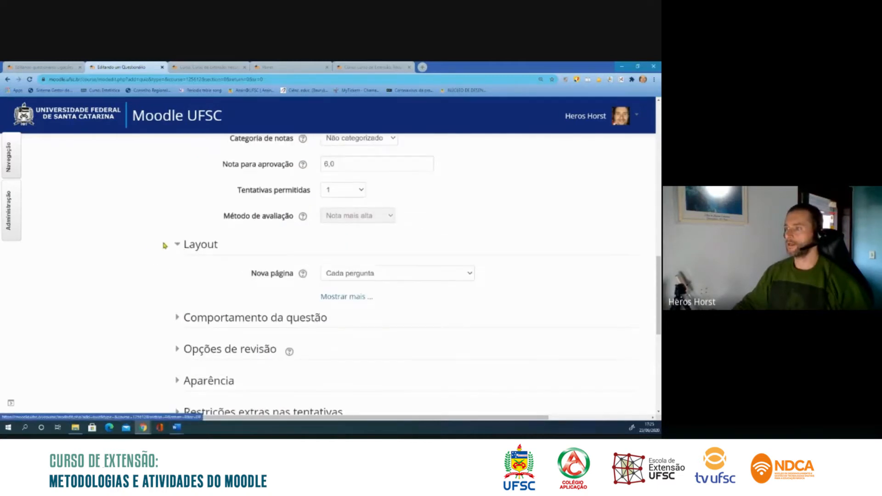
pyautogui.scroll(-2, 153, 244)
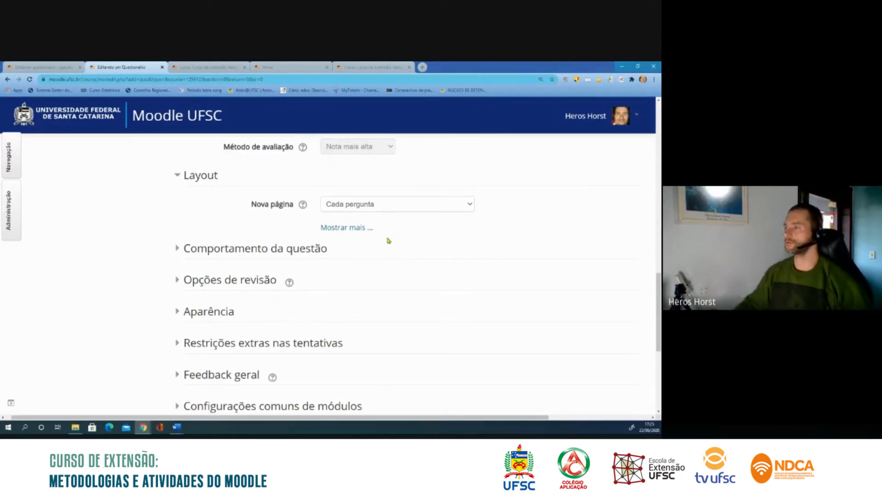
pyautogui.click(470, 205)
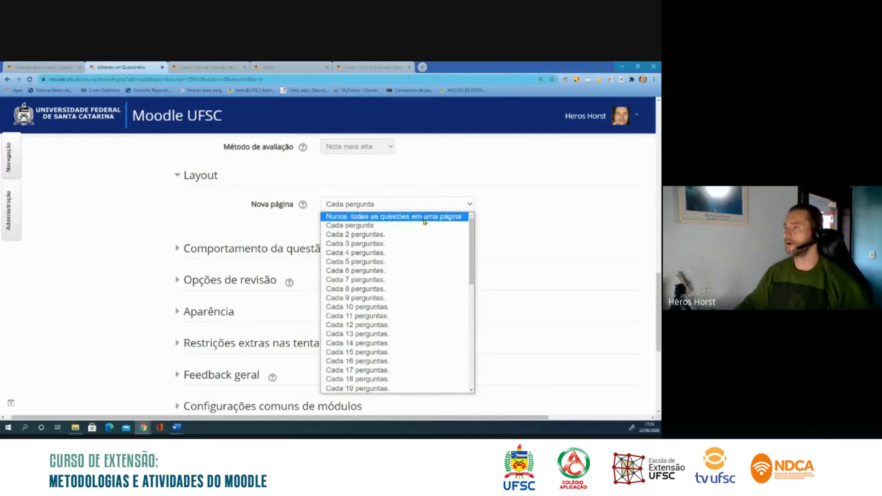
pyautogui.click(388, 226)
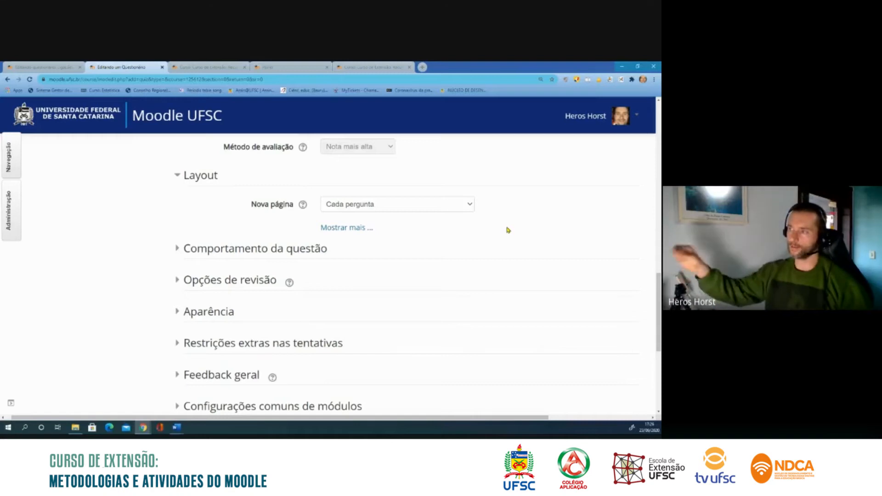
# Step: Show the additional Layout settings and review the options for the navigation method
pyautogui.click(360, 228)
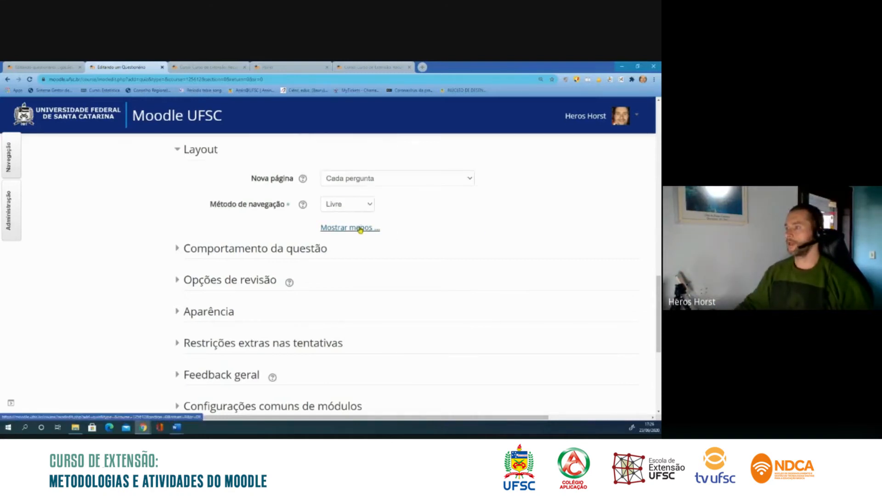
pyautogui.click(370, 207)
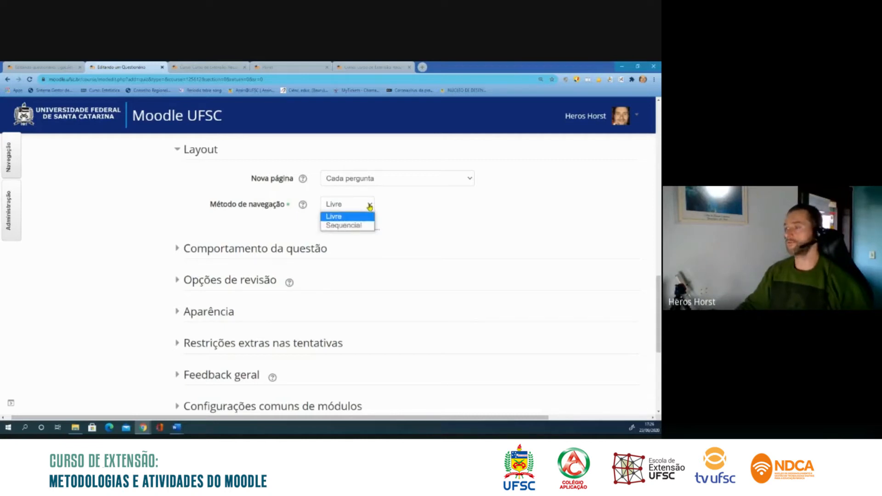
pyautogui.click(370, 207)
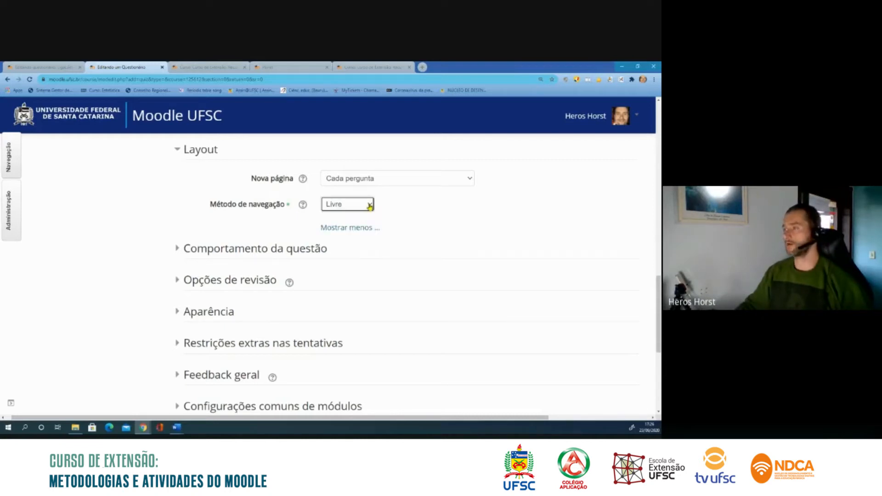
pyautogui.click(410, 216)
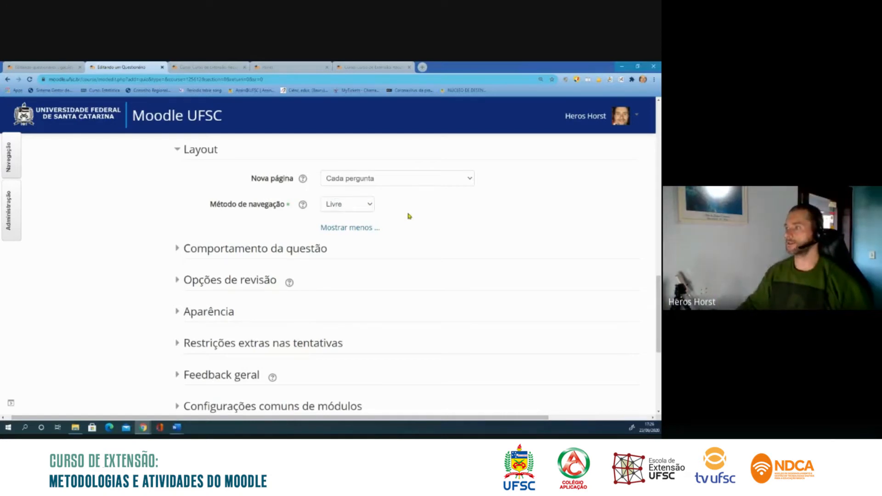
# Step: Expand the Comportamento da questão settings and choose "Feedback adiado" as the question behaviour
pyautogui.click(177, 249)
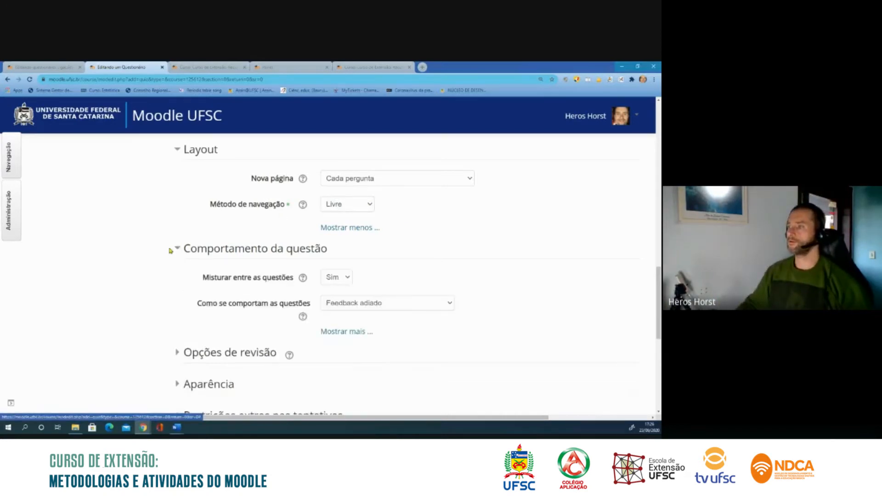
pyautogui.scroll(-2, 144, 250)
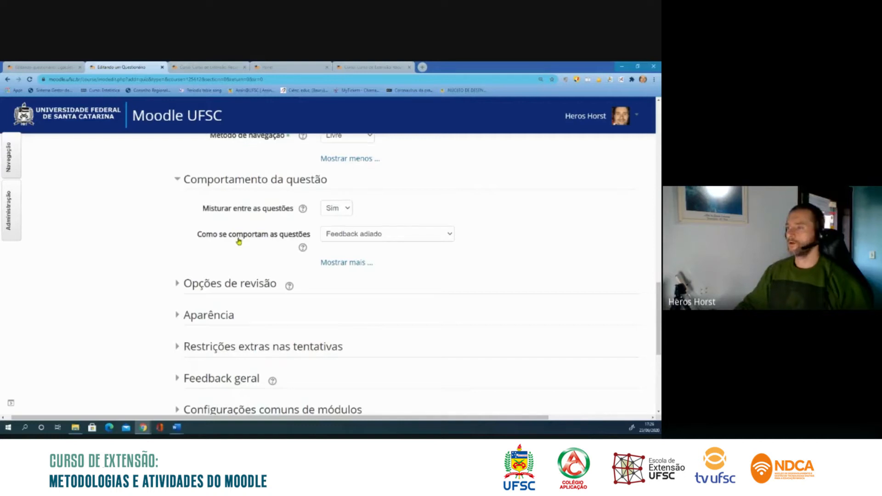
pyautogui.click(449, 235)
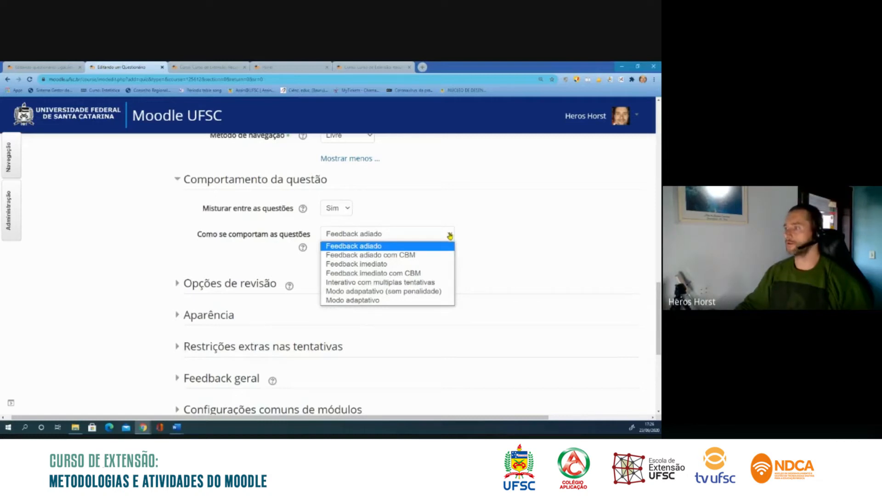
pyautogui.click(373, 248)
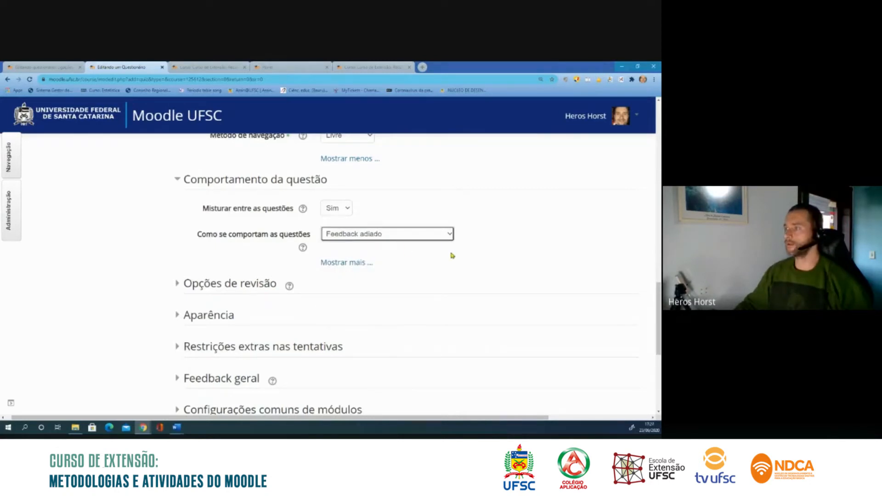
# Step: Show the additional Comportamento da questão settings, review the behaviour options and keep "Feedback adiado" selected
pyautogui.click(359, 262)
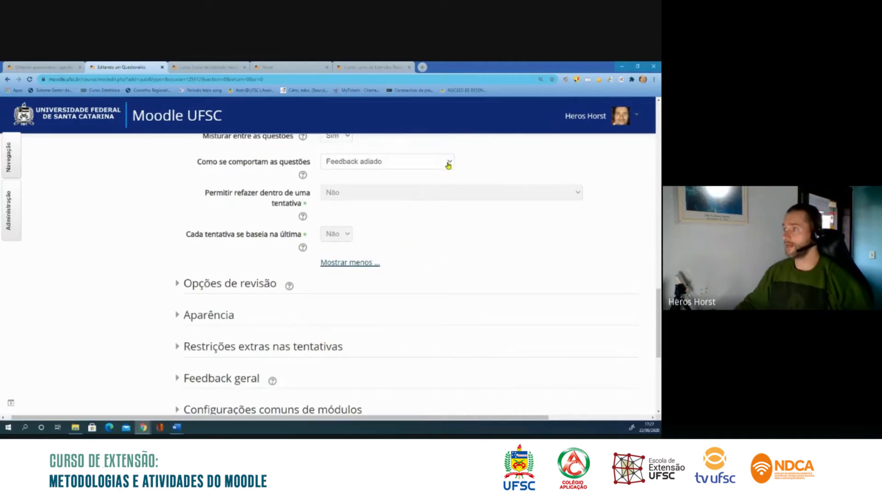
pyautogui.scroll(2, 448, 165)
pyautogui.click(449, 233)
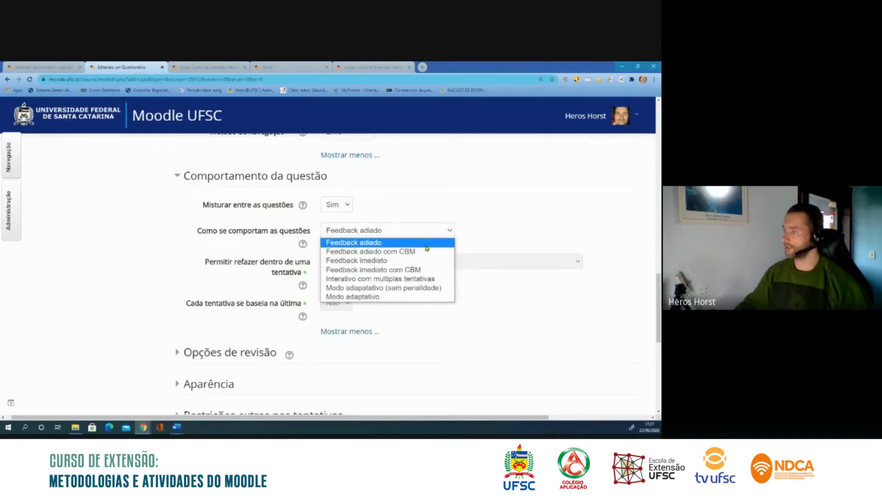
pyautogui.click(428, 242)
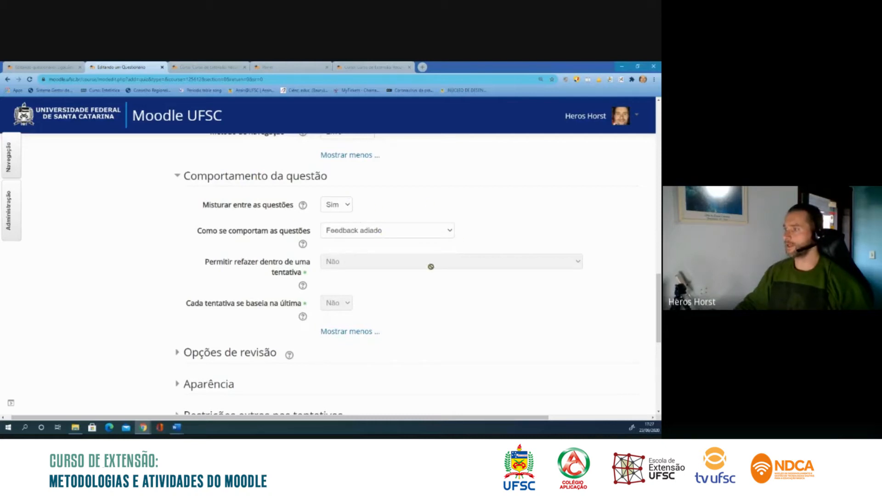
# Step: Expand the Opções de revisão settings and disable A tentativa, Notas and Feedback final under "Após a tentativa"
pyautogui.scroll(-3, 460, 309)
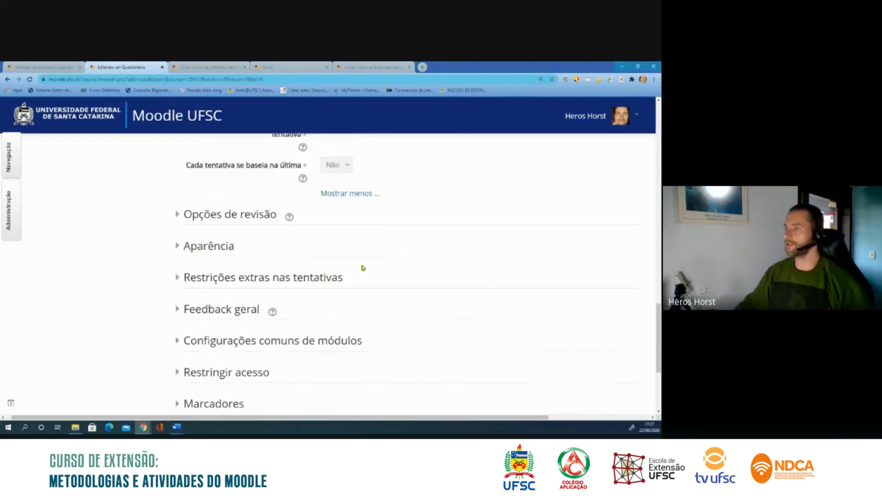
pyautogui.click(179, 215)
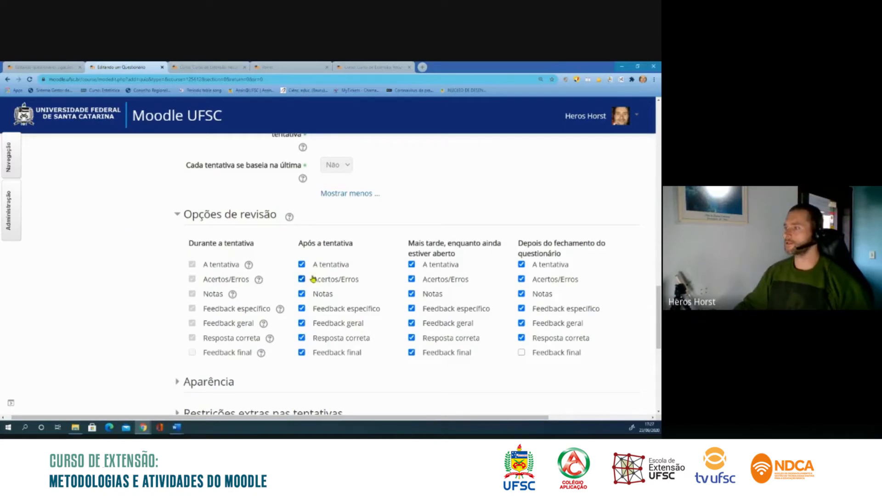
pyautogui.click(302, 265)
pyautogui.click(301, 294)
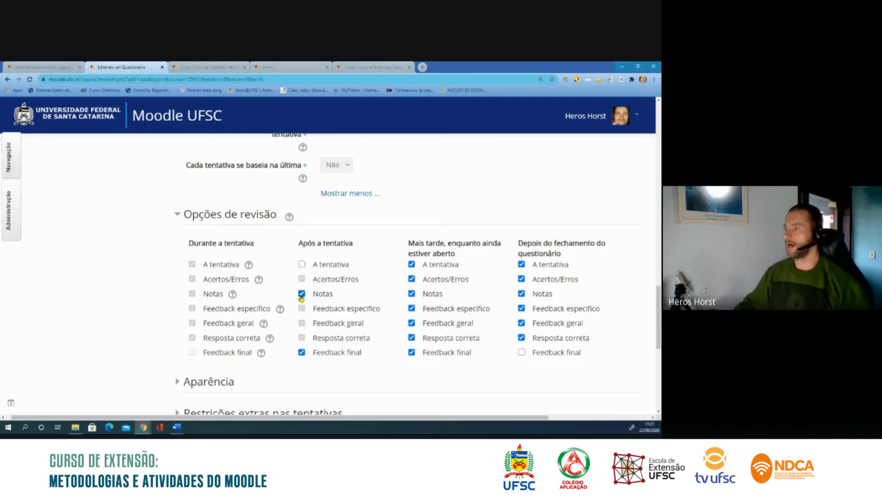
pyautogui.click(302, 353)
# Step: Disable A tentativa, Notas and Feedback final under "Mais tarde, enquanto ainda estiver aberto", and enable Feedback final under "Depois do fechamento do questionário"
pyautogui.click(411, 264)
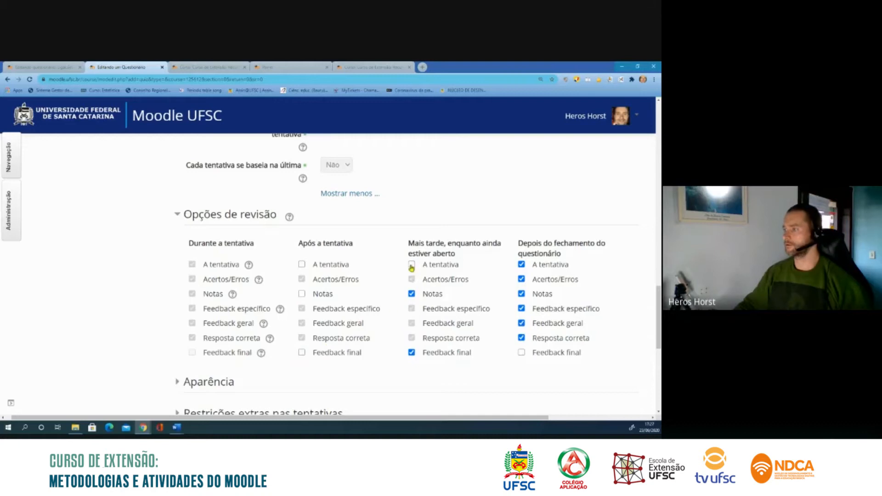
pyautogui.click(411, 295)
pyautogui.click(411, 353)
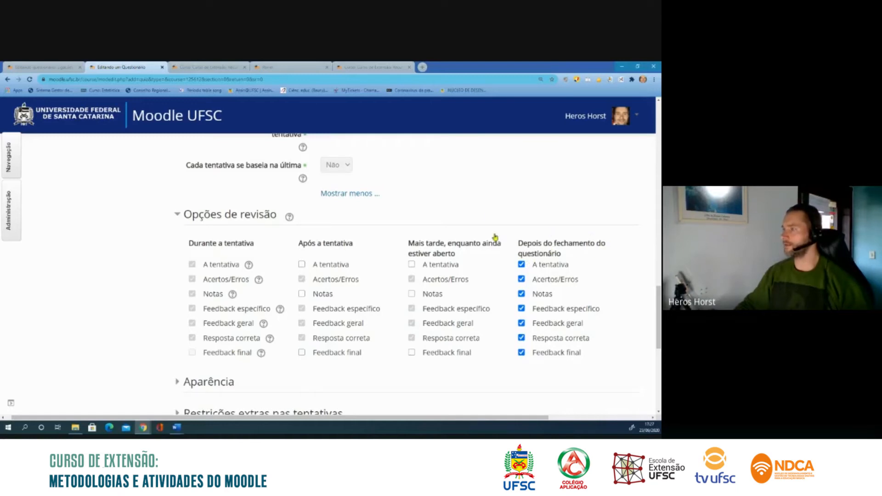
pyautogui.scroll(2, 475, 211)
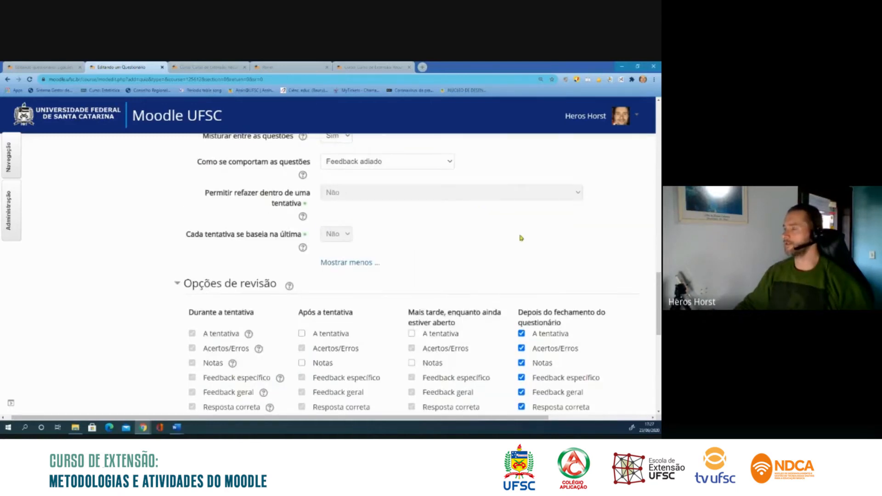
pyautogui.scroll(-2, 520, 237)
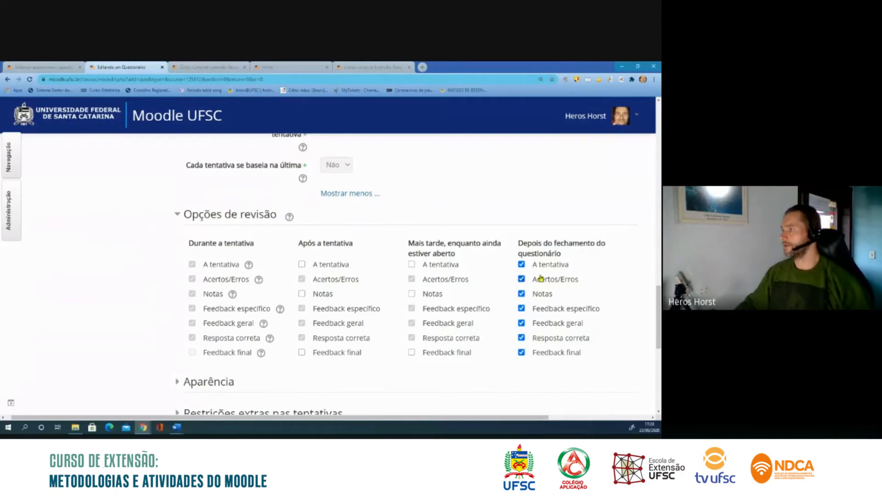
# Step: Try leaving only Notas enabled under "Depois do fechamento do questionário", and re-enable A tentativa and Feedback final
pyautogui.click(522, 265)
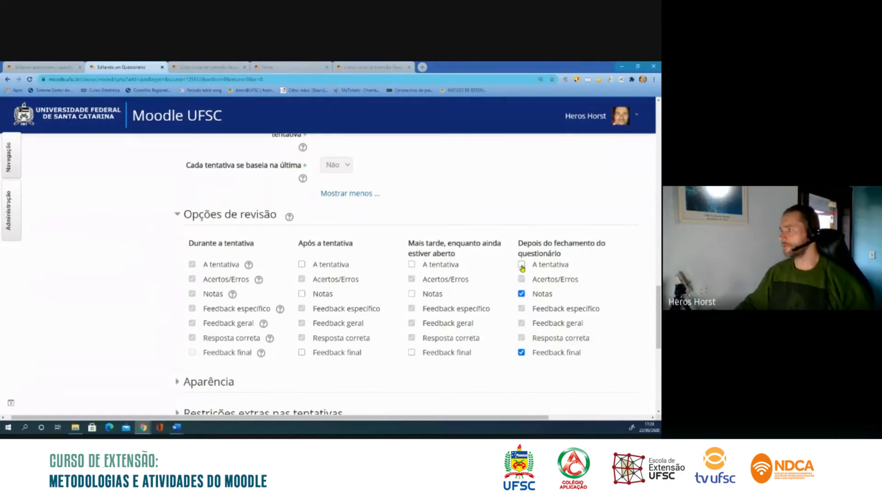
pyautogui.click(522, 294)
pyautogui.click(521, 352)
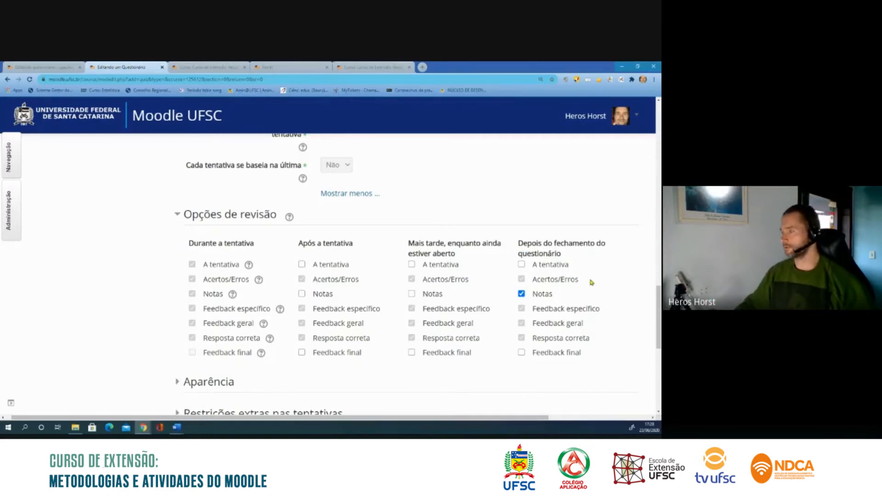
pyautogui.click(521, 265)
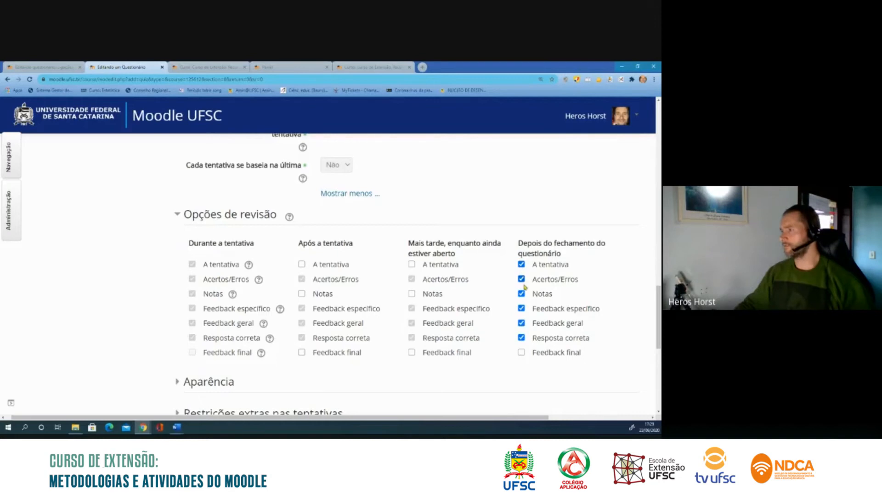
pyautogui.click(522, 353)
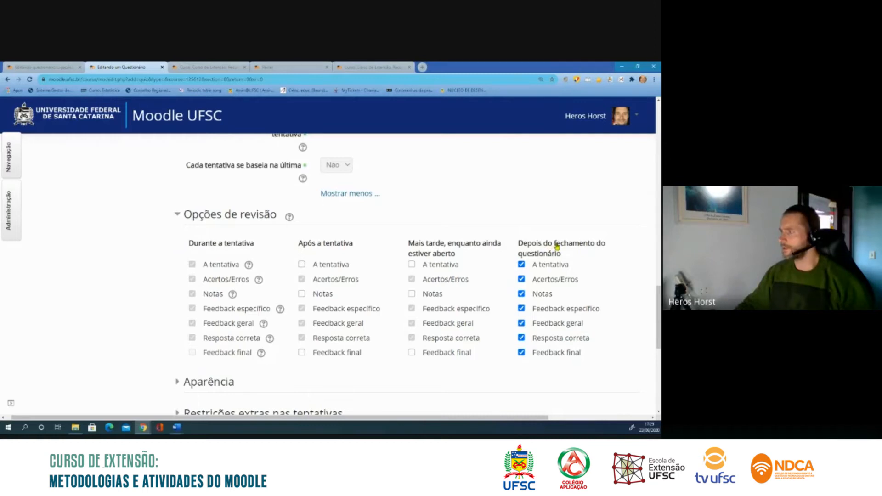
# Step: Examine the opening and closing dates in the Duração settings against the review options for "Depois do fechamento do questionário"
pyautogui.scroll(10, 557, 247)
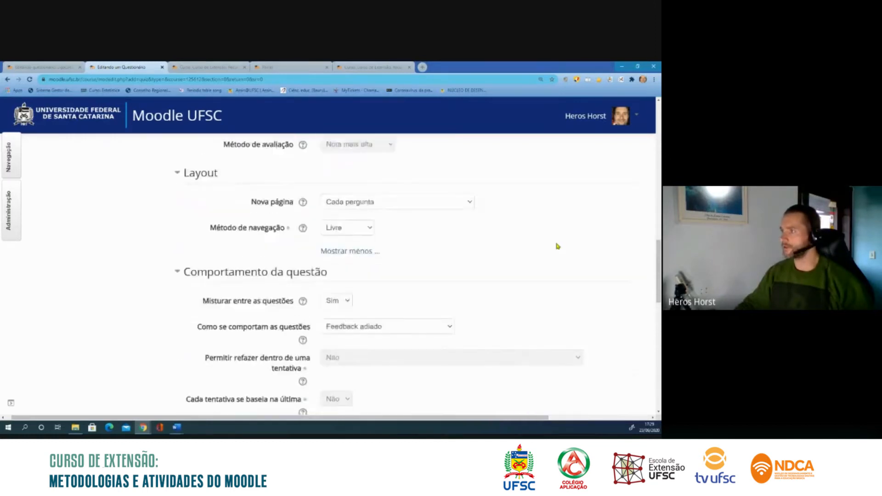
pyautogui.scroll(2, 528, 242)
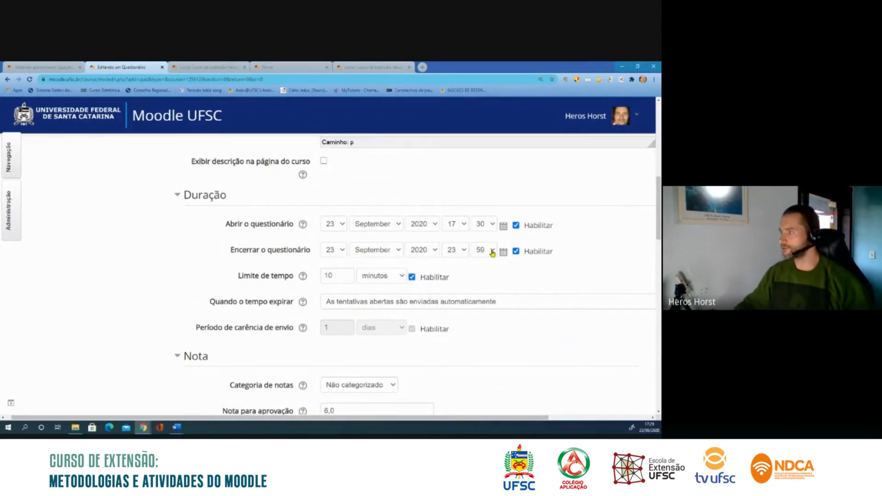
pyautogui.scroll(-1, 493, 253)
pyautogui.scroll(-7, 493, 254)
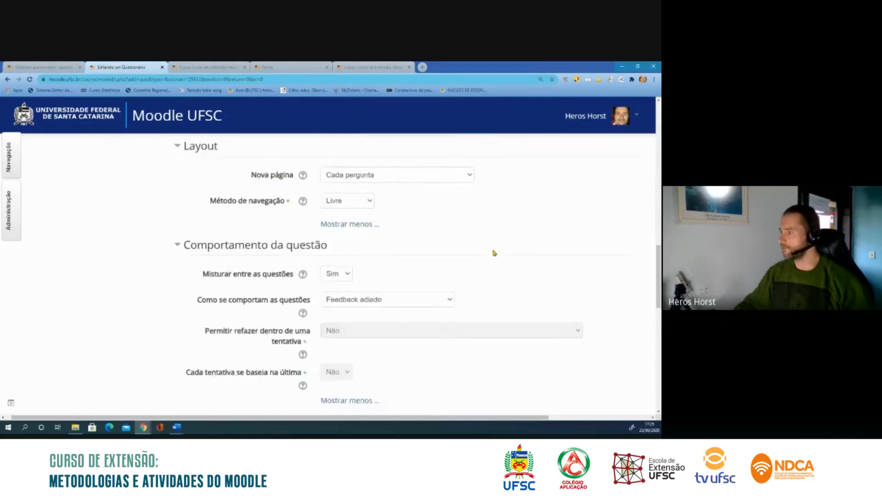
pyautogui.scroll(-1, 494, 253)
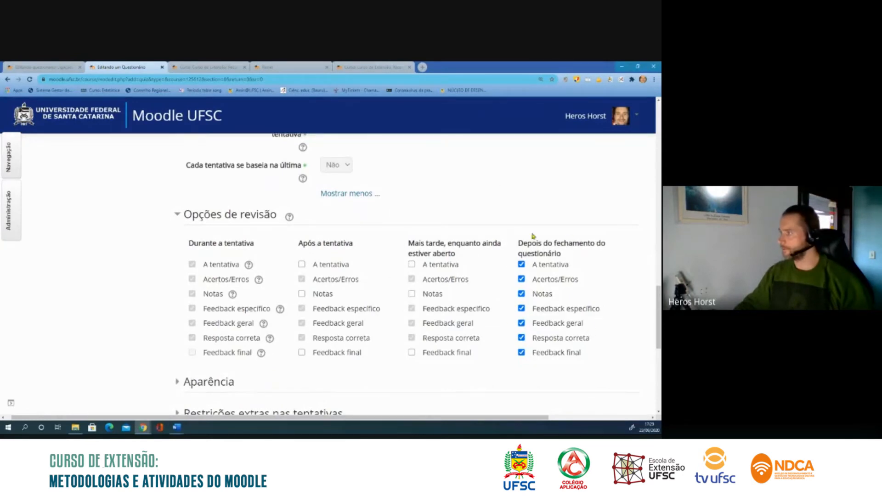
pyautogui.scroll(15, 547, 261)
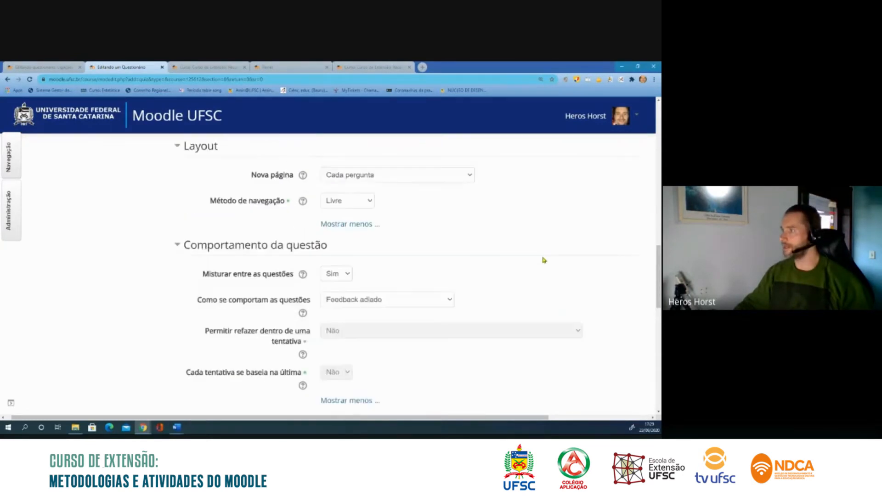
pyautogui.scroll(2, 543, 260)
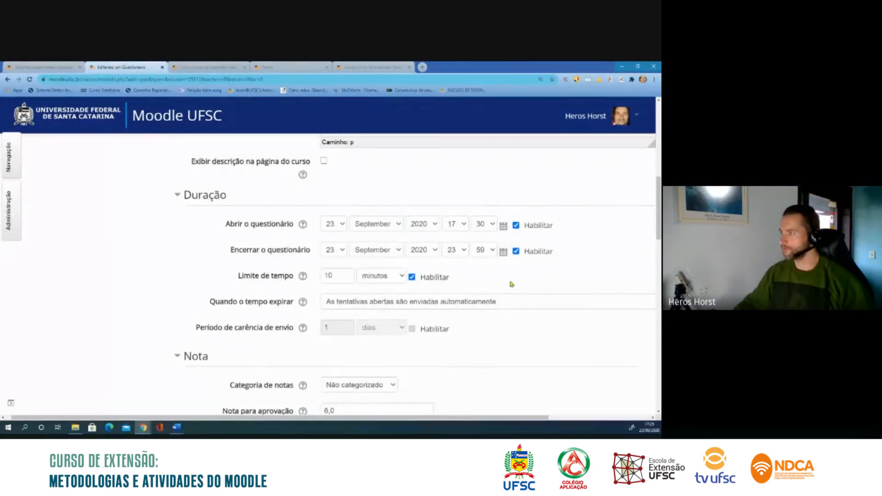
pyautogui.scroll(-12, 511, 284)
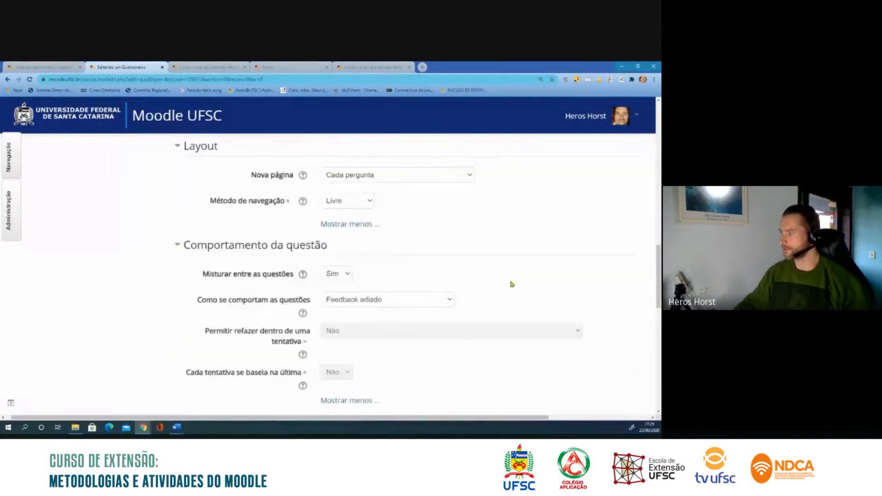
pyautogui.scroll(-3, 511, 284)
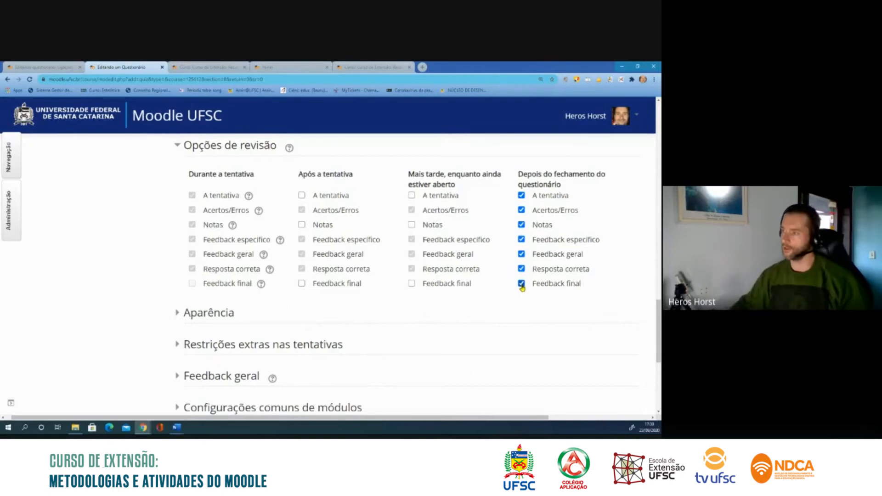
# Step: Expand the Feedback geral settings and set the first editable grade limit to 80%
pyautogui.scroll(-3, 520, 289)
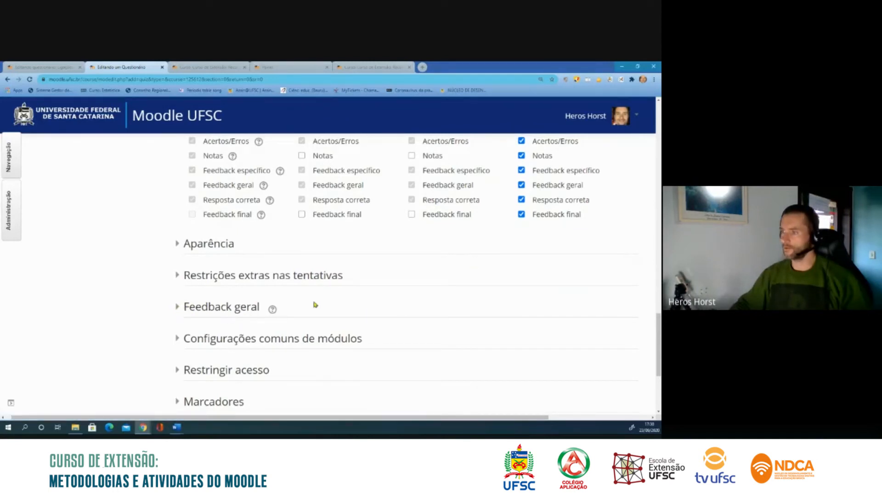
pyautogui.click(177, 308)
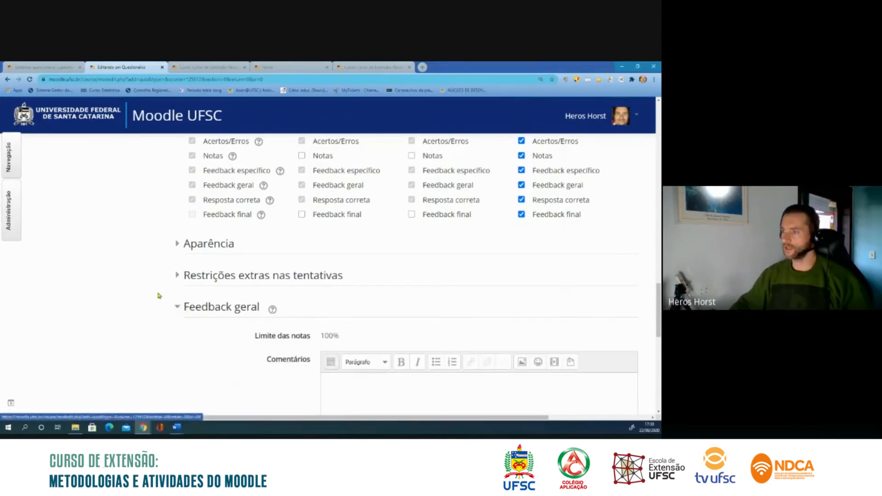
pyautogui.scroll(-3, 153, 293)
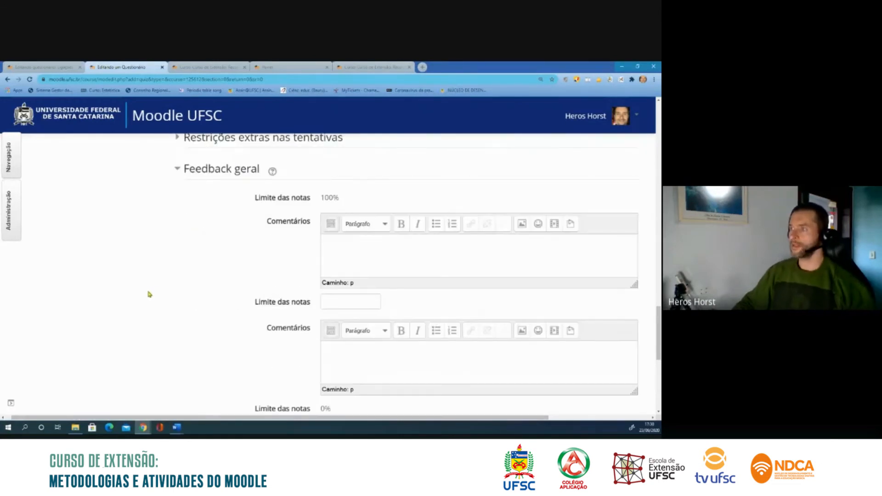
pyautogui.scroll(-1, 343, 241)
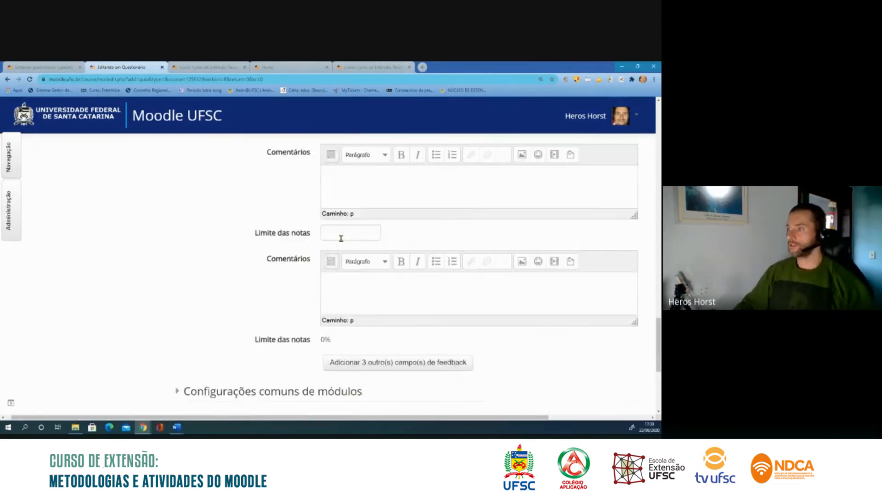
pyautogui.scroll(1, 343, 240)
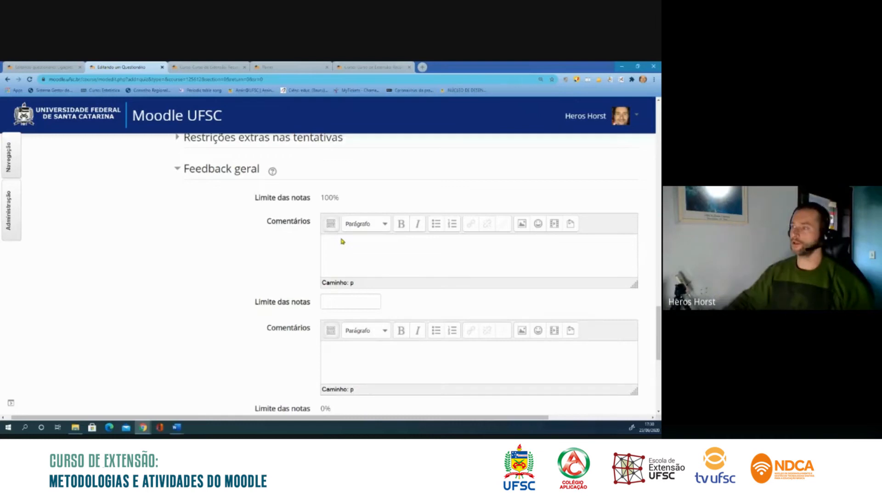
pyautogui.click(339, 305)
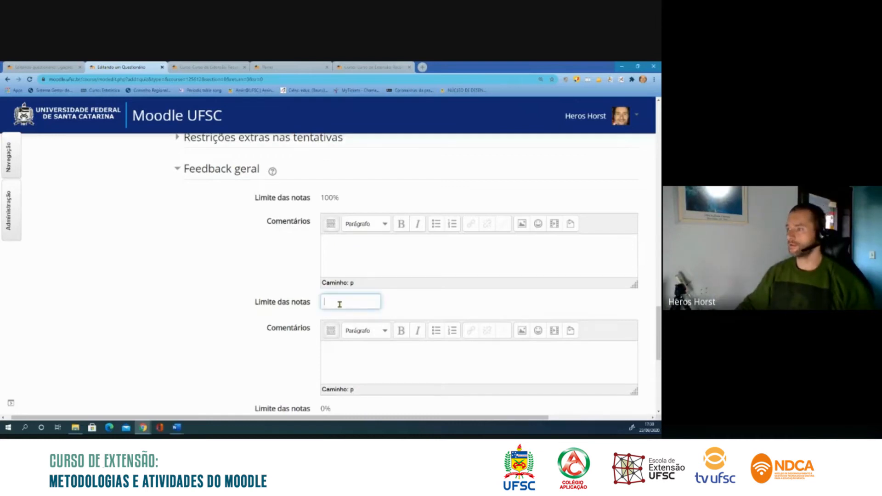
pyautogui.write('80')
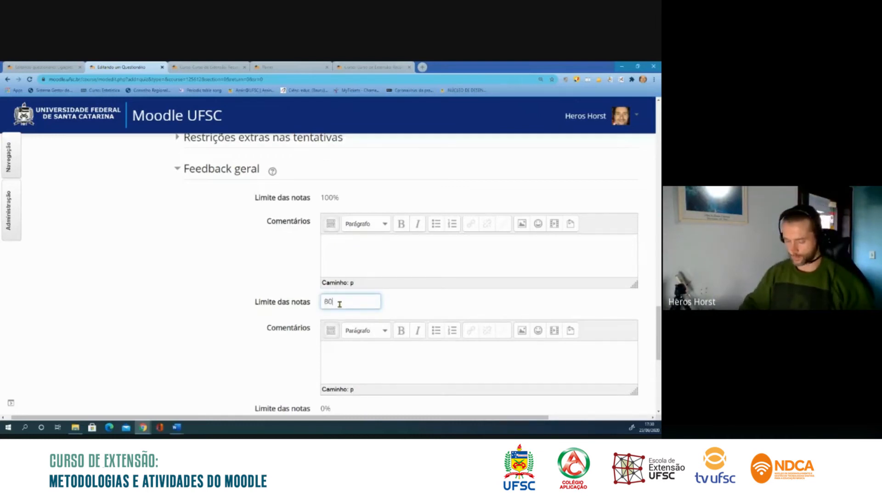
# Step: Write the comment "Excelente!" for grades between 80% and 100% and add the "sorriso" emoticon after it
pyautogui.click(345, 244)
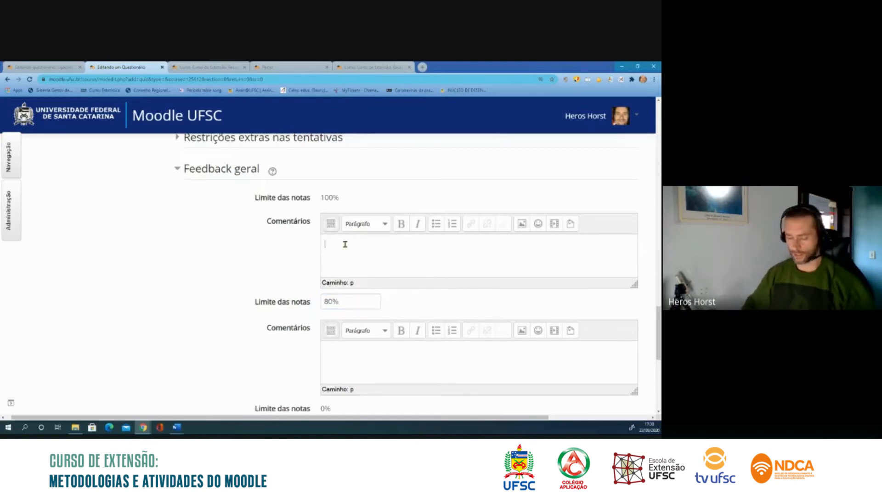
pyautogui.write('Exce')
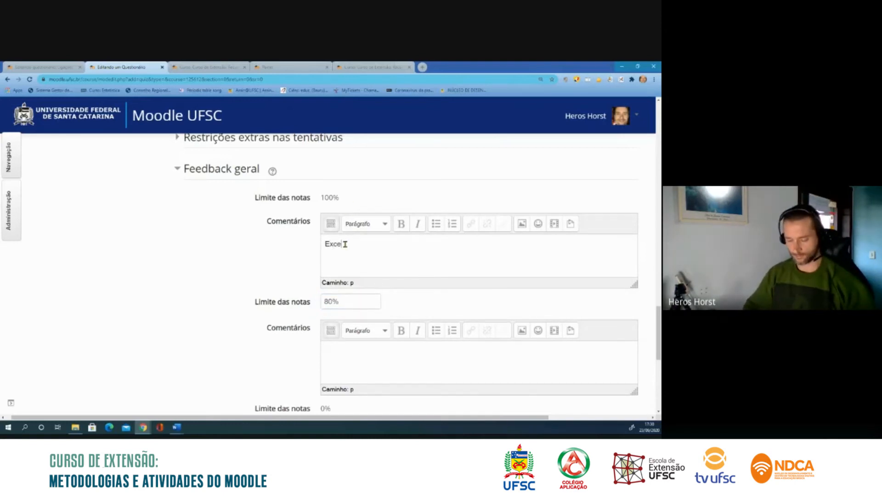
pyautogui.write('lente')
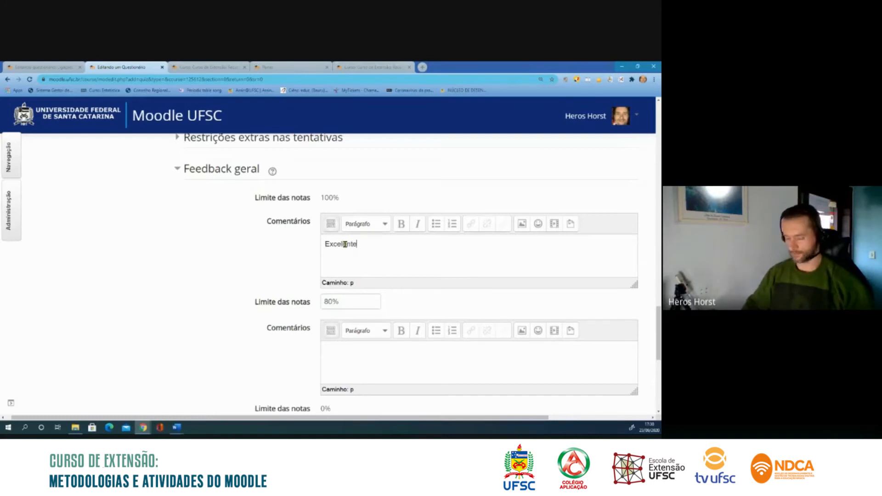
pyautogui.write('!')
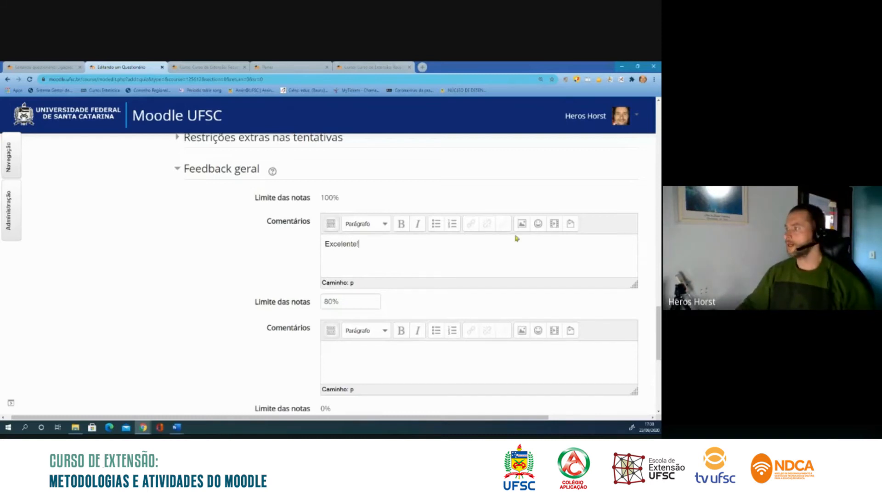
pyautogui.click(538, 225)
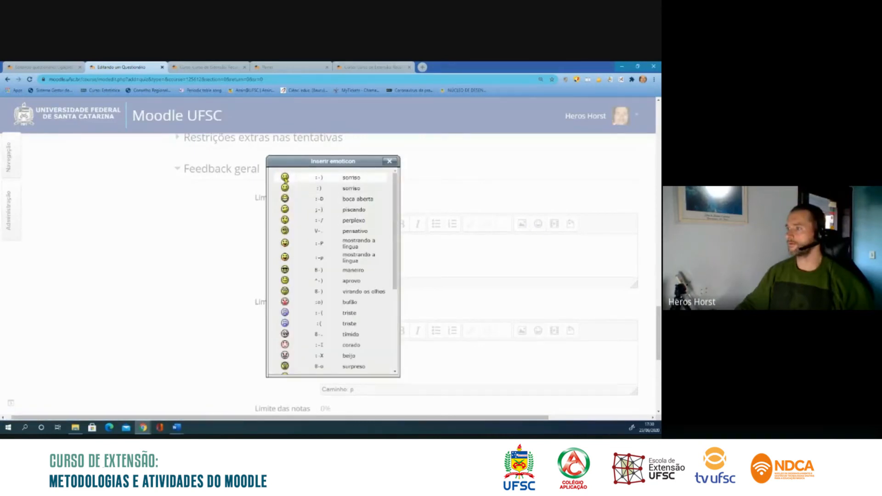
pyautogui.click(286, 178)
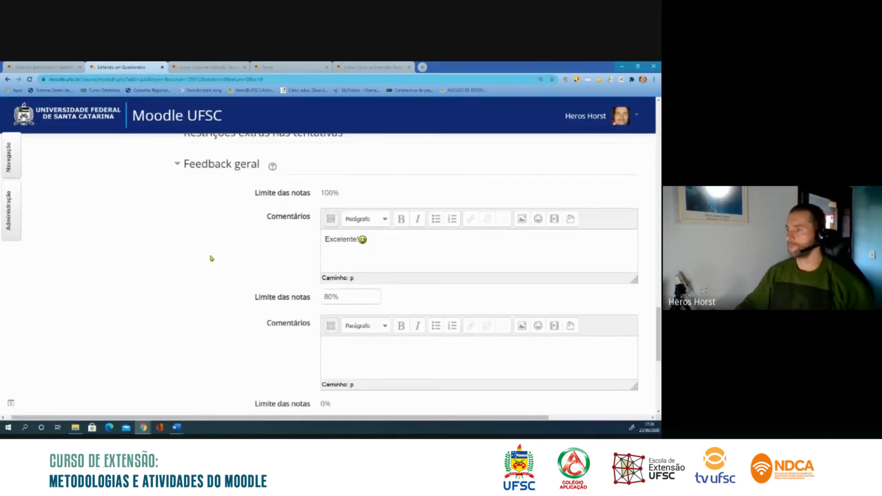
# Step: Add three more feedback fields to the Feedback geral settings and return to the grade limit fields
pyautogui.scroll(-2, 211, 257)
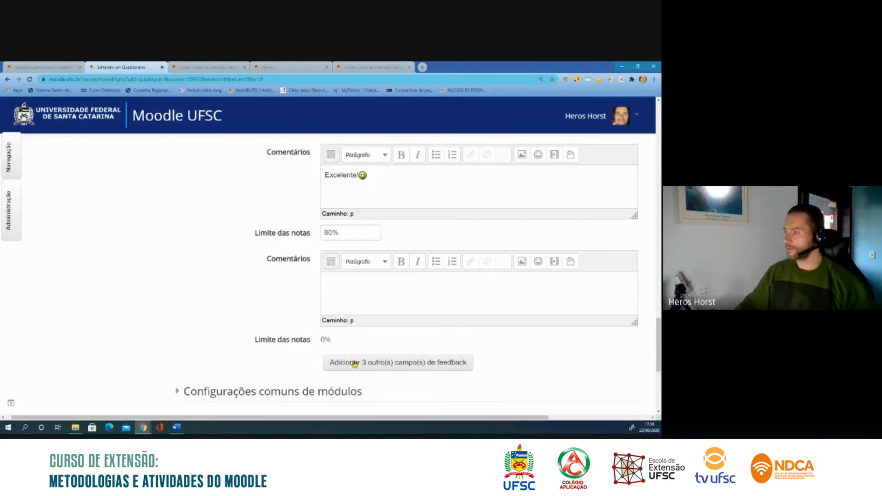
pyautogui.click(356, 365)
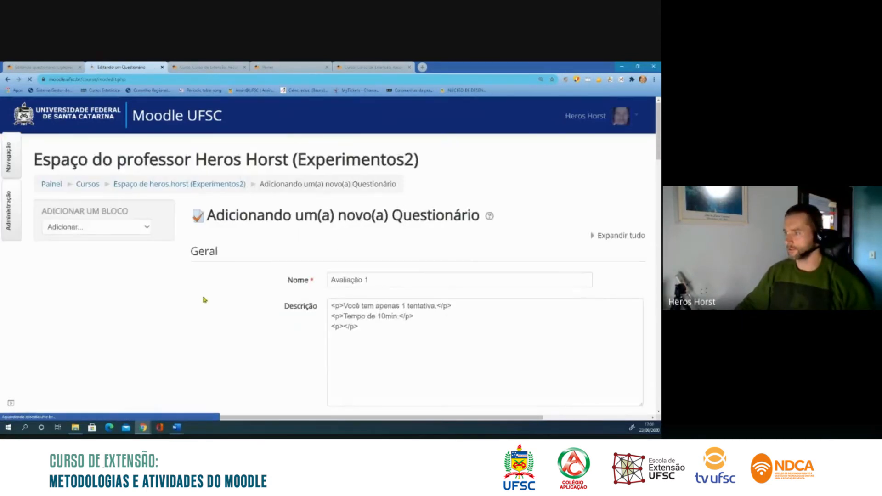
pyautogui.scroll(-15, 237, 310)
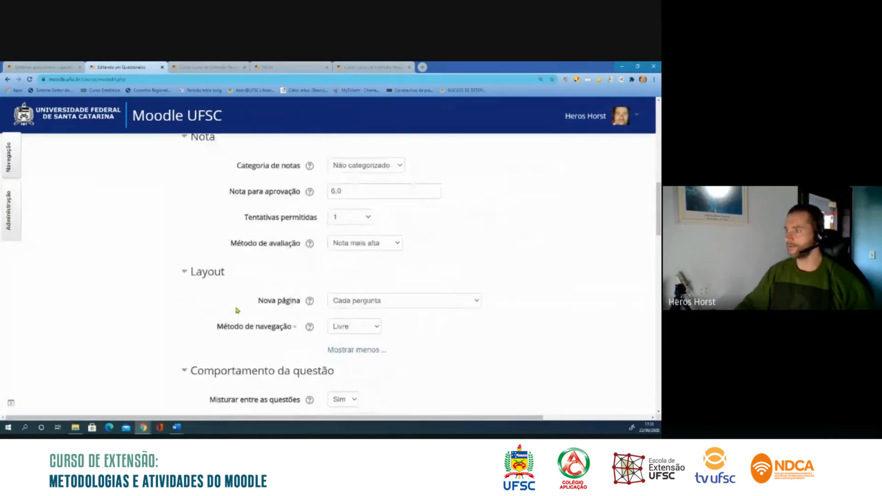
pyautogui.scroll(-12, 237, 310)
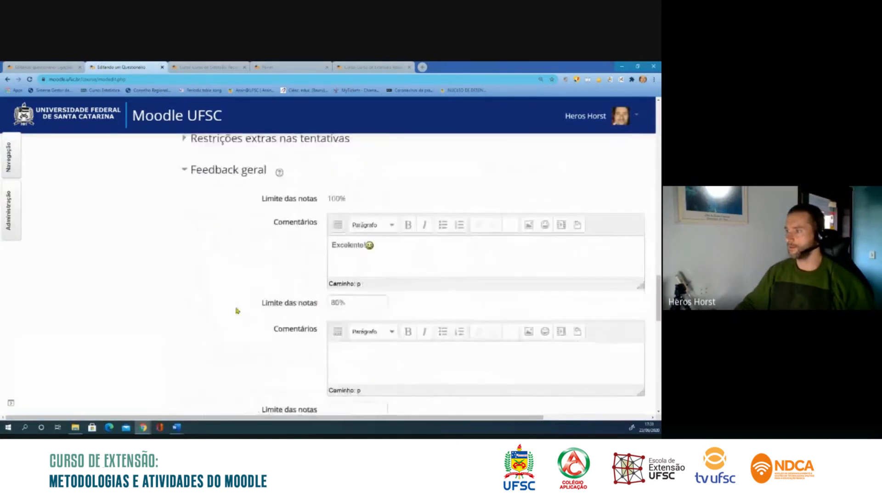
pyautogui.scroll(-3, 237, 310)
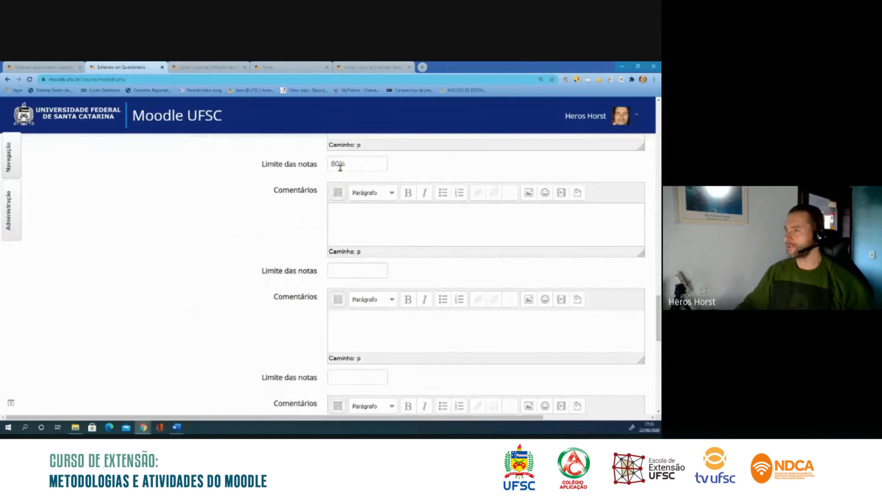
# Step: Set the grade limit below 80% to 60% and write the comment "Ótimo!" for grades between 60% and 80%
pyautogui.click(344, 269)
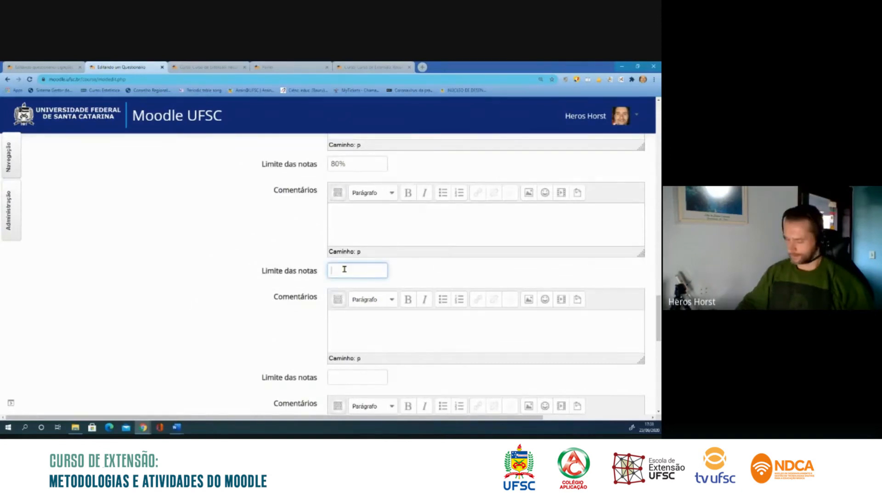
pyautogui.write('60%')
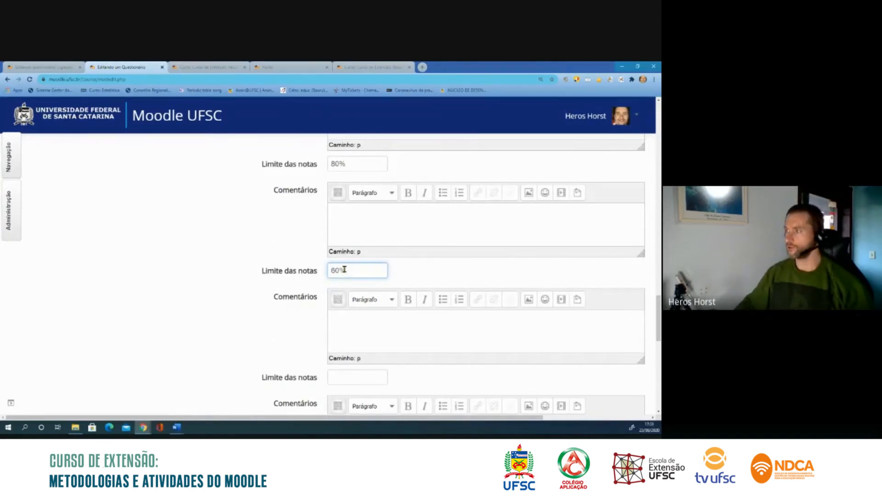
pyautogui.click(343, 212)
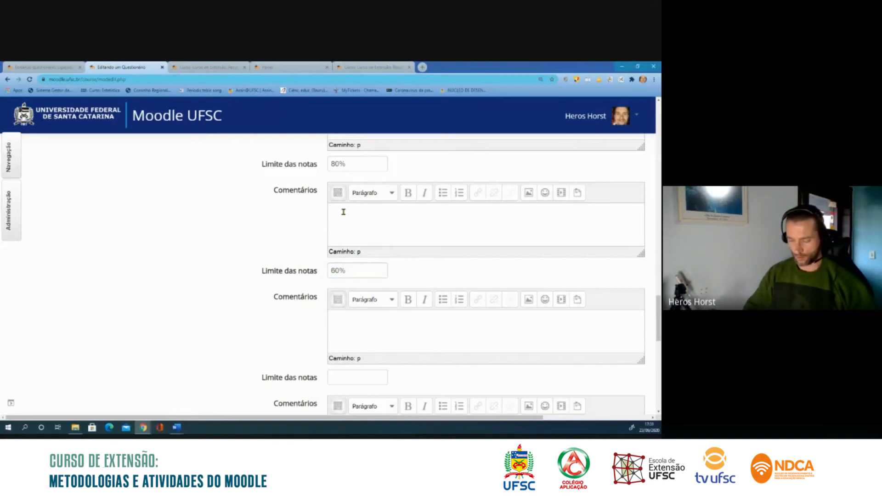
pyautogui.write('Ó')
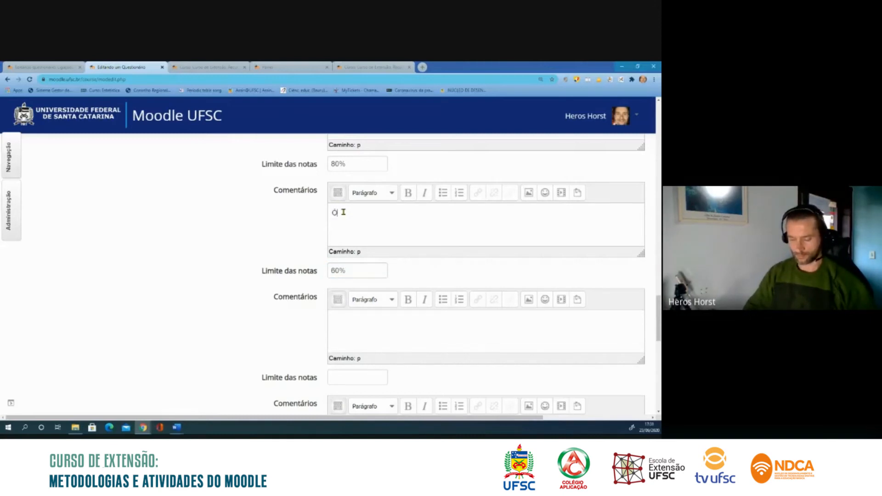
pyautogui.write('timo!')
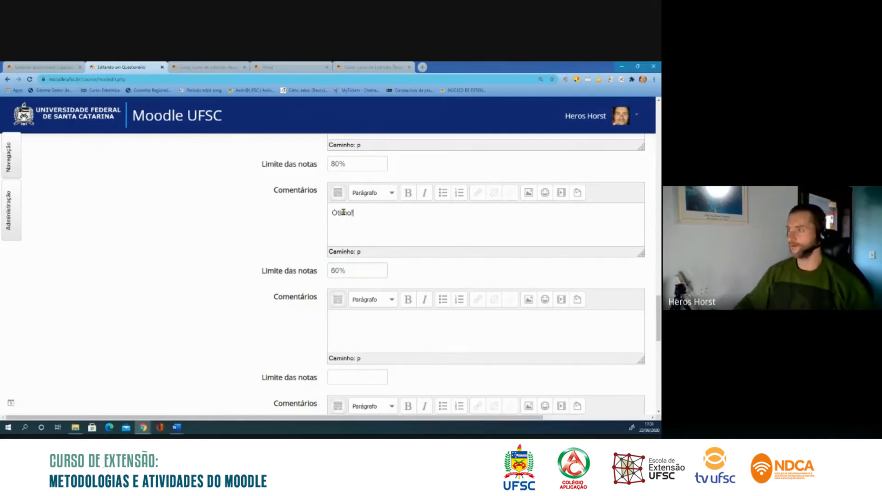
# Step: Set the grade limit below 60% to 40% and write the comment "Cuidado!" for grades between 40% and 60%
pyautogui.scroll(-2, 278, 209)
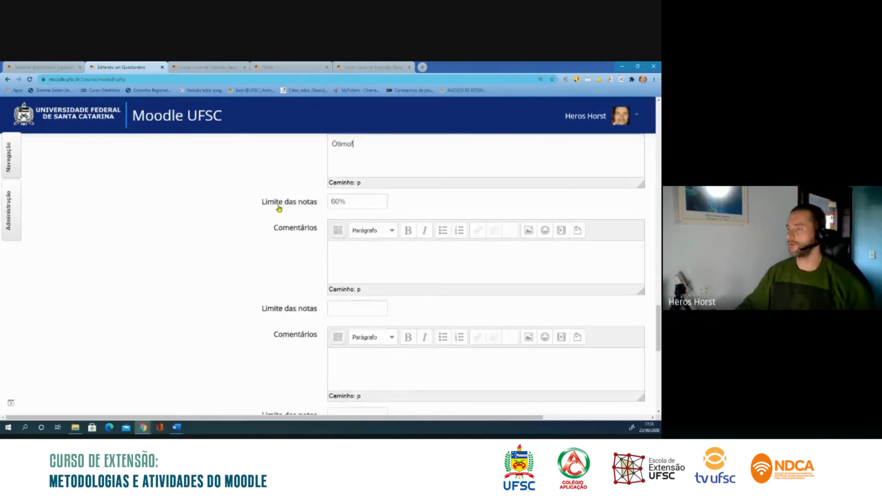
pyautogui.scroll(2, 292, 227)
pyautogui.scroll(-2, 317, 294)
pyautogui.click(339, 307)
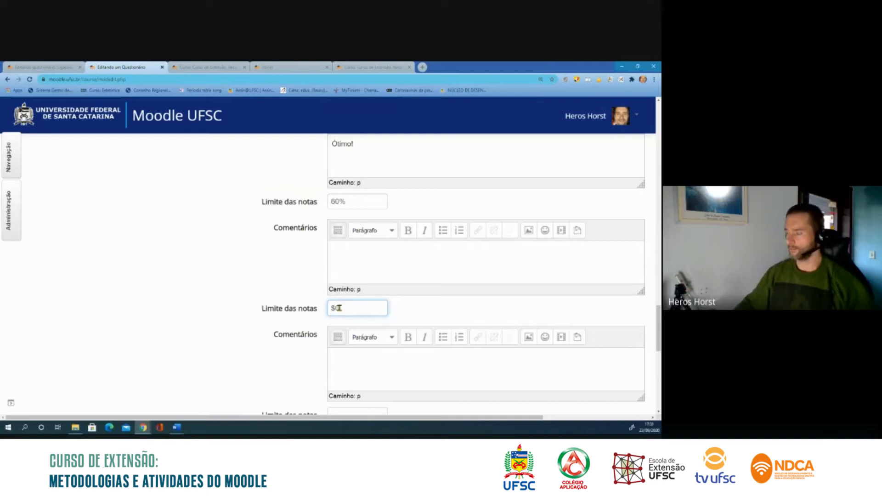
pyautogui.write('50')
pyautogui.moveTo(347, 308); pyautogui.dragTo(329, 308)
pyautogui.write('40')
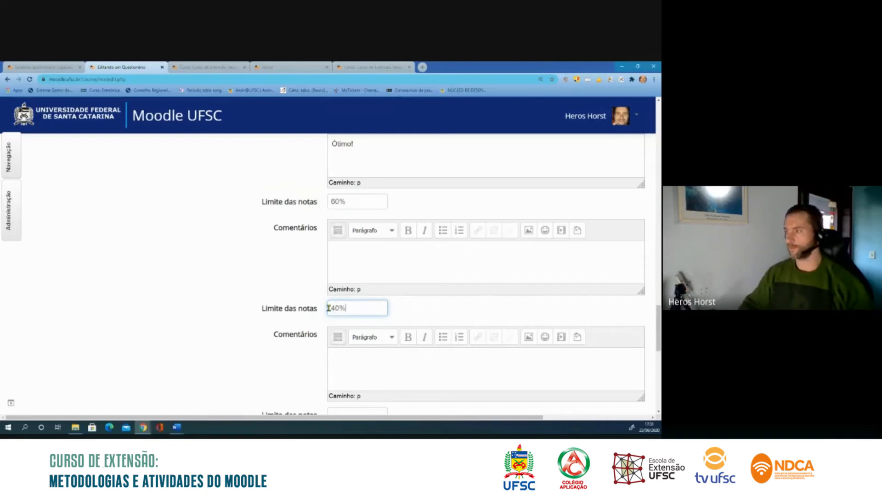
pyautogui.click(365, 259)
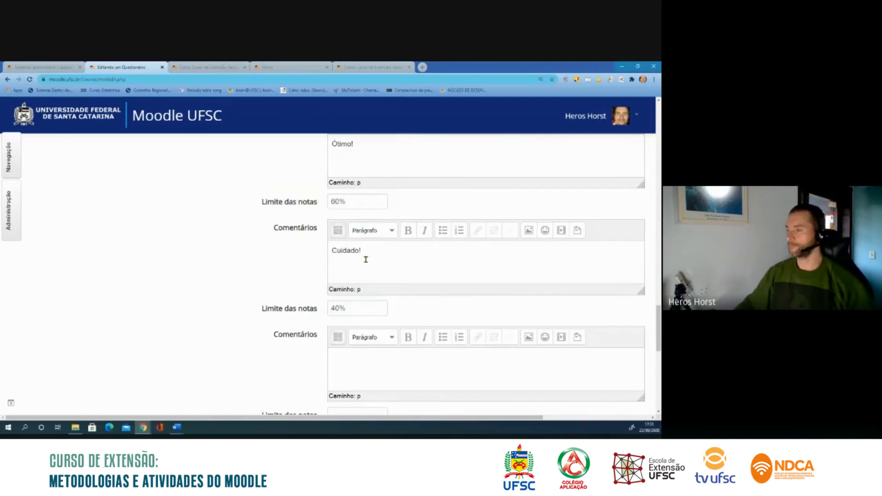
# Step: Set the last editable grade limit to 20% and write the comment "Atenção!" for grades between 20% and 40%
pyautogui.scroll(-4, 365, 259)
pyautogui.scroll(-2, 360, 226)
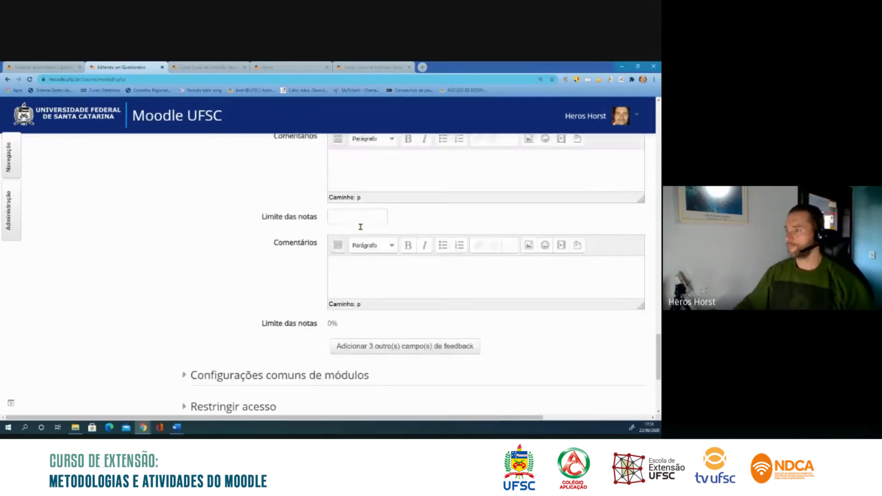
pyautogui.scroll(2, 361, 226)
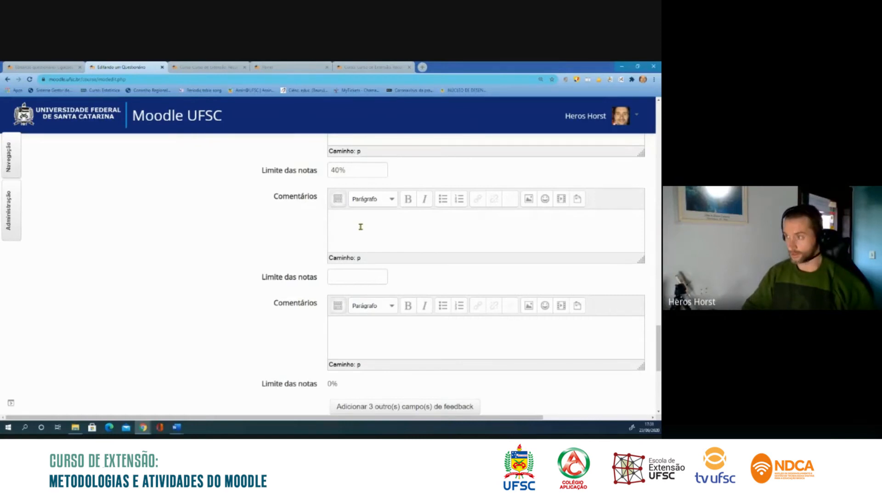
pyautogui.click(342, 277)
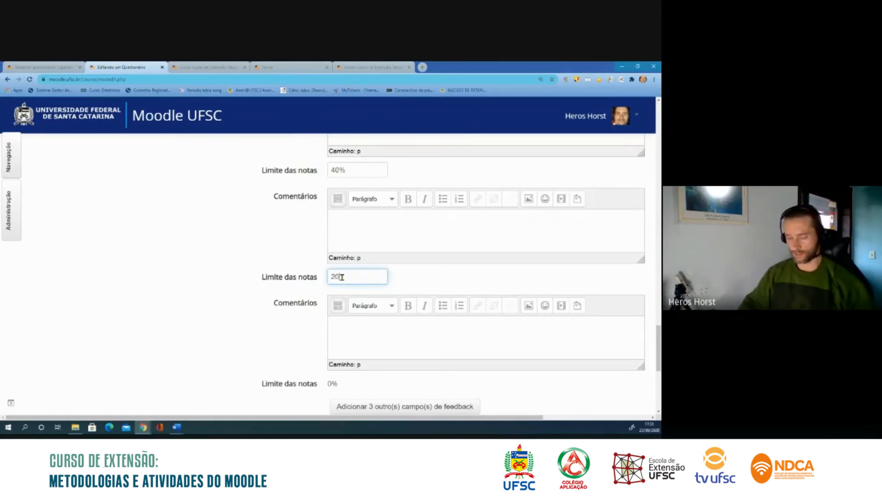
pyautogui.write('20%')
pyautogui.click(363, 221)
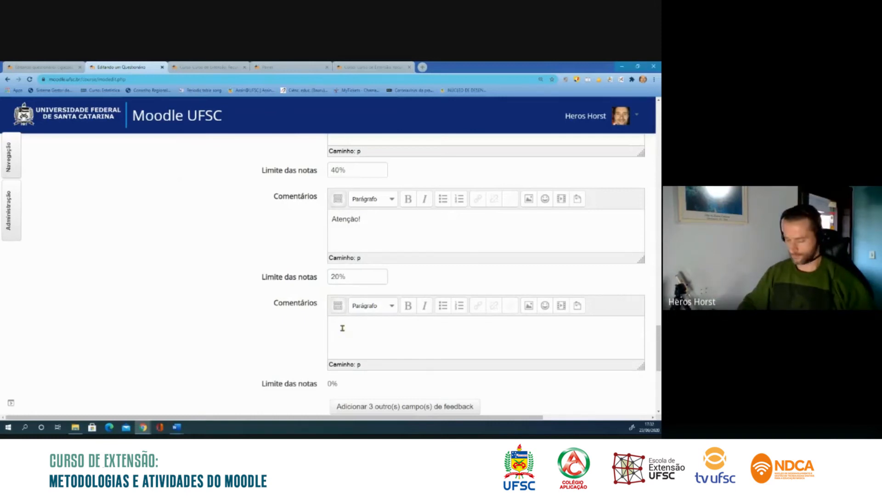
# Step: Write the comment "Socorro!" for grades between 0% and 20%
pyautogui.write('Soc')
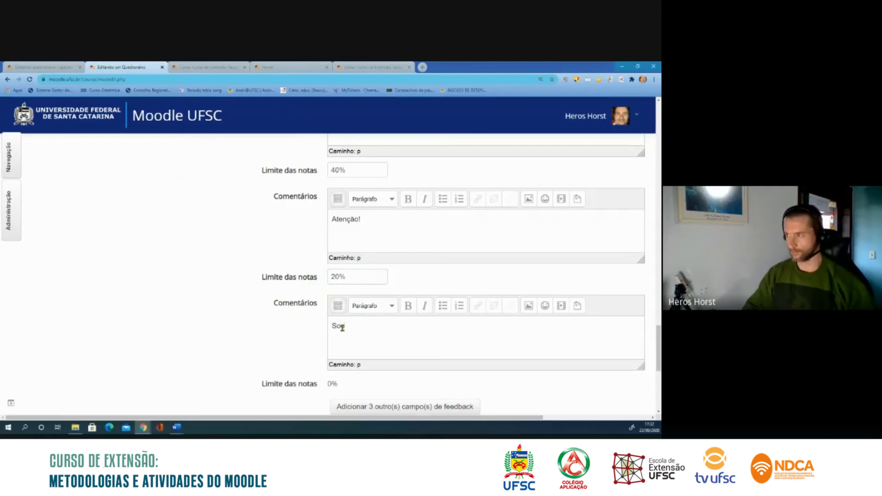
pyautogui.write('orri')
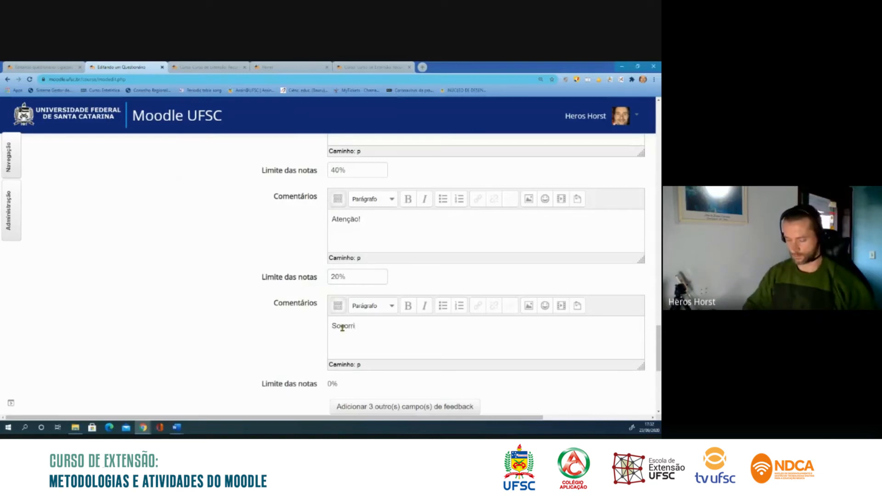
pyautogui.press('BackSpace')
pyautogui.write('o!')
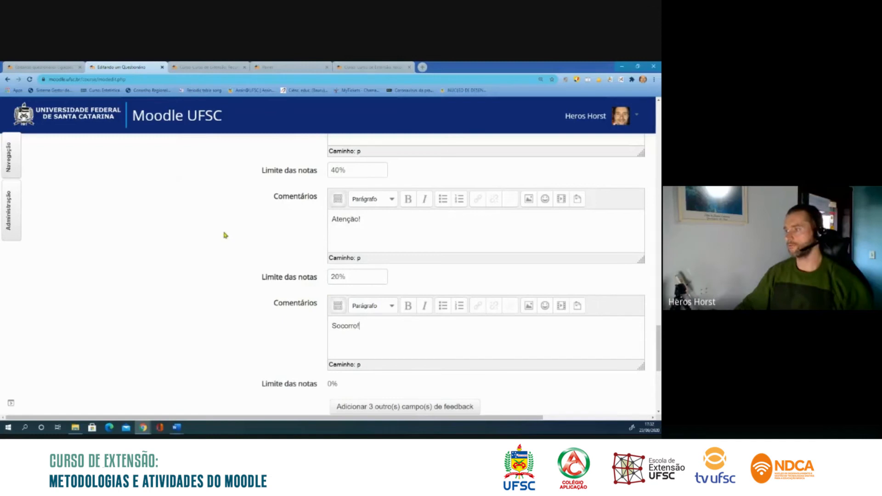
# Step: Review the Feedback geral grade ranges and comments, and examine the options in the Aparência section
pyautogui.scroll(-2, 225, 237)
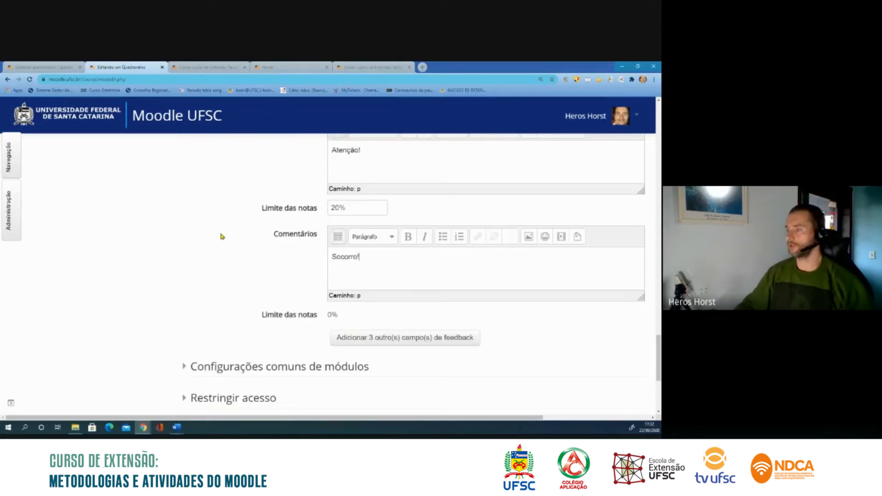
pyautogui.scroll(-2, 222, 237)
pyautogui.scroll(10, 222, 237)
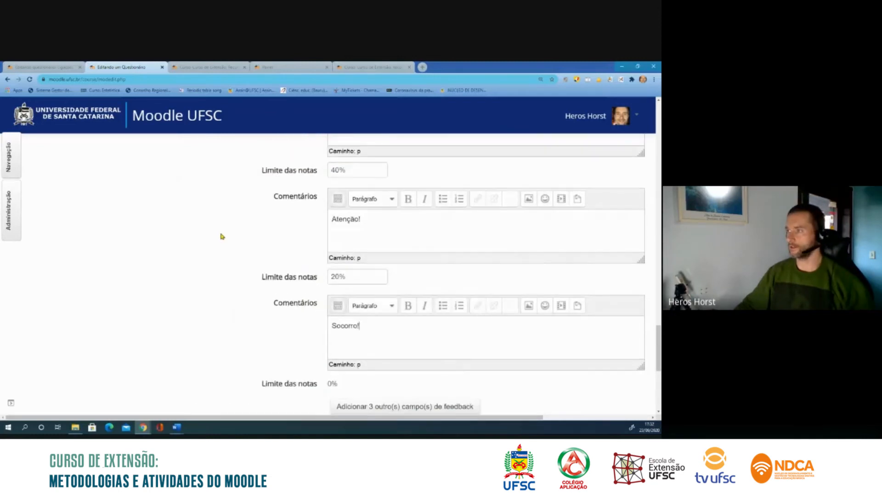
pyautogui.scroll(2, 222, 237)
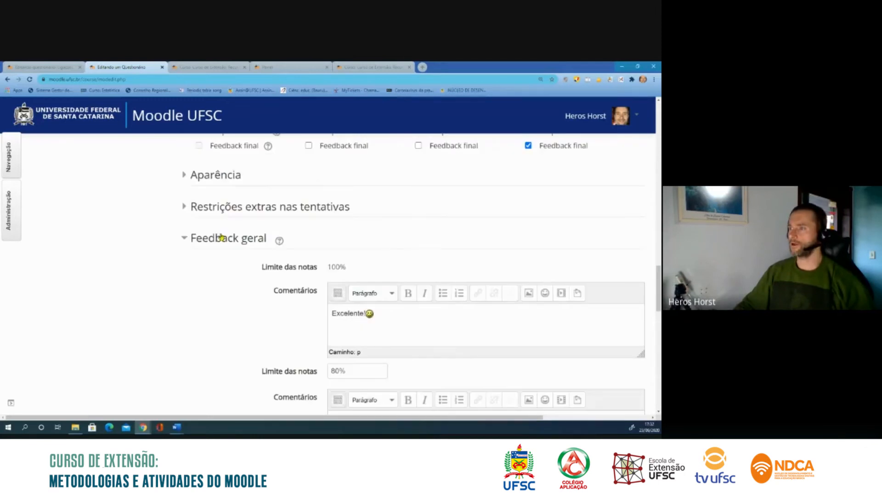
pyautogui.scroll(2, 182, 180)
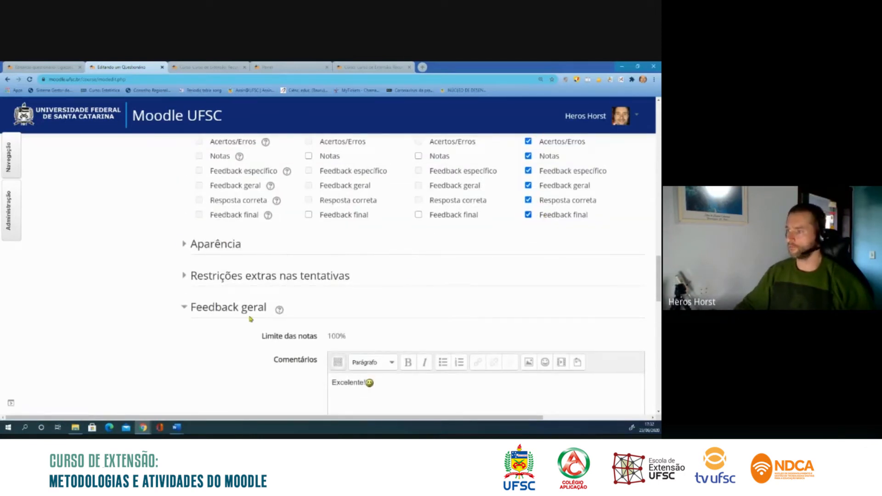
pyautogui.click(185, 245)
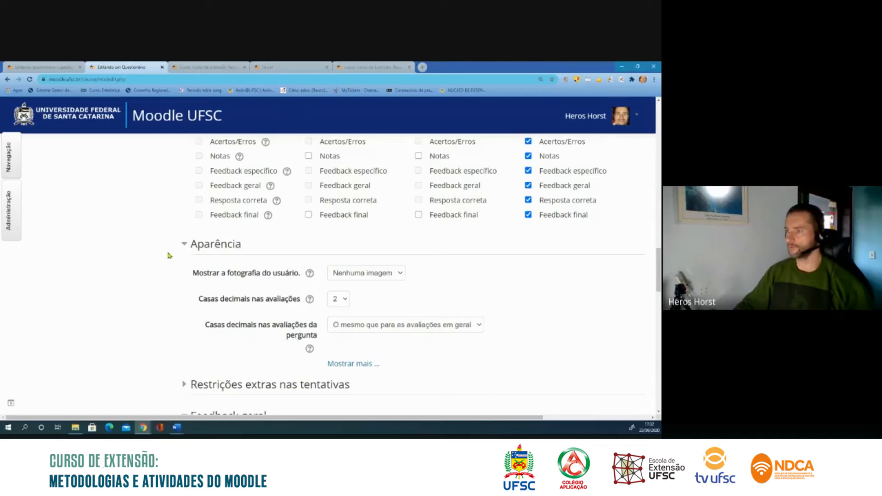
pyautogui.click(183, 244)
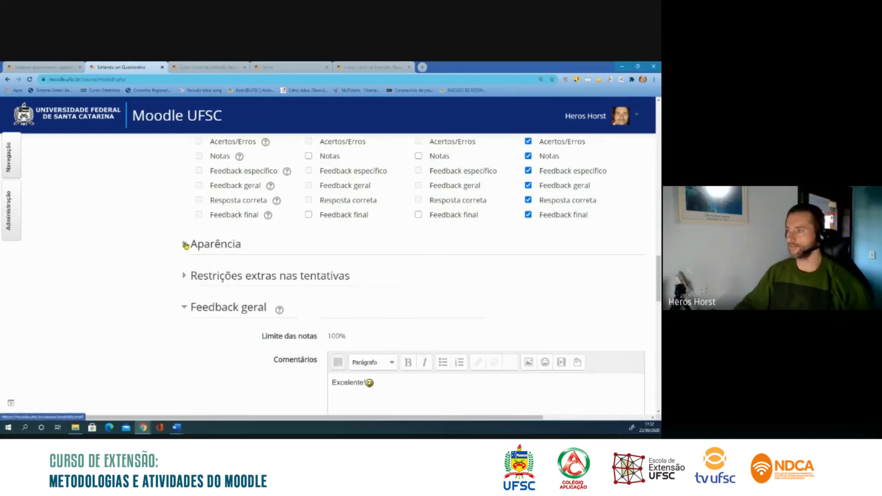
# Step: Examine the Restrições extras nas tentativas and Configurações comuns de módulos settings, leaving these sections and Feedback geral collapsed
pyautogui.click(184, 276)
pyautogui.scroll(-2, 172, 266)
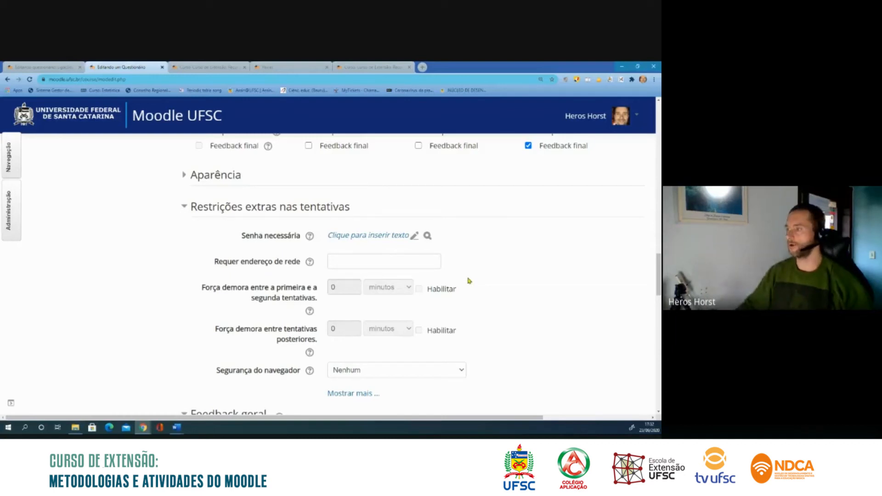
pyautogui.scroll(-2, 469, 280)
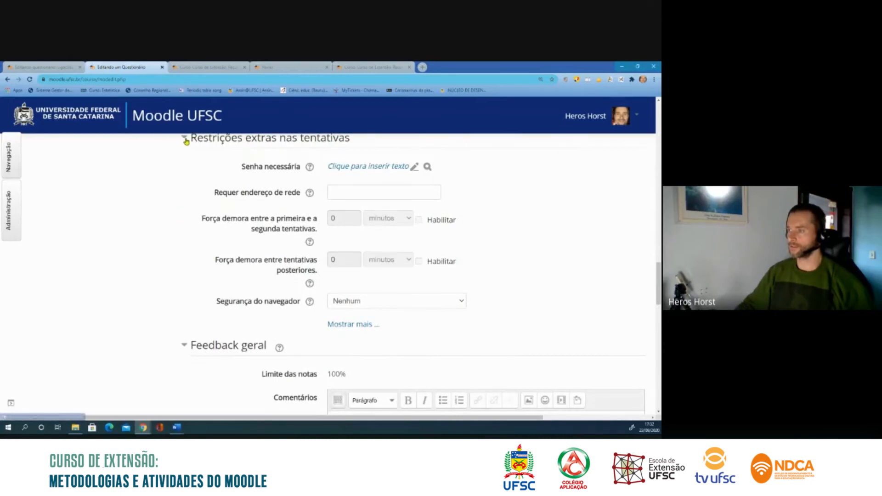
pyautogui.click(184, 139)
pyautogui.click(184, 169)
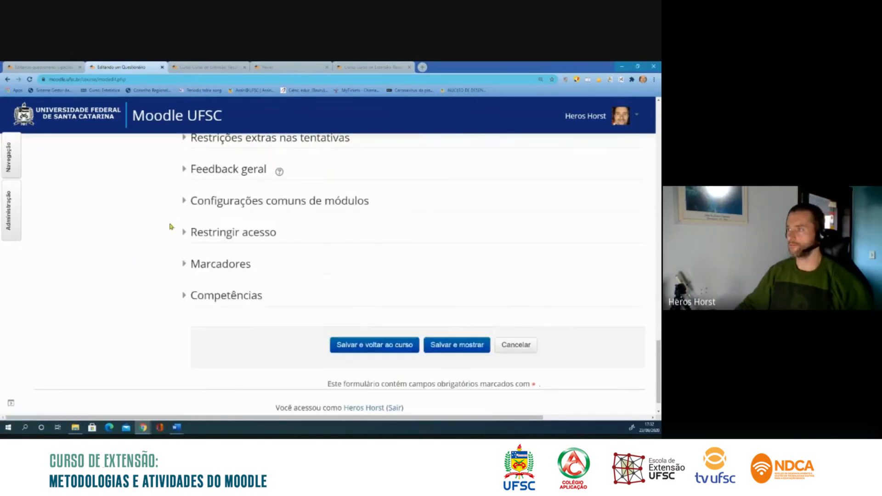
pyautogui.click(183, 201)
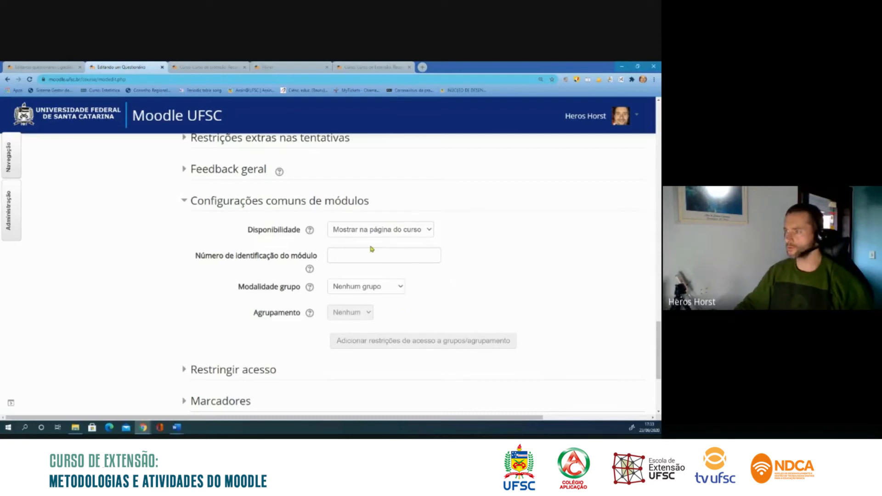
pyautogui.click(183, 202)
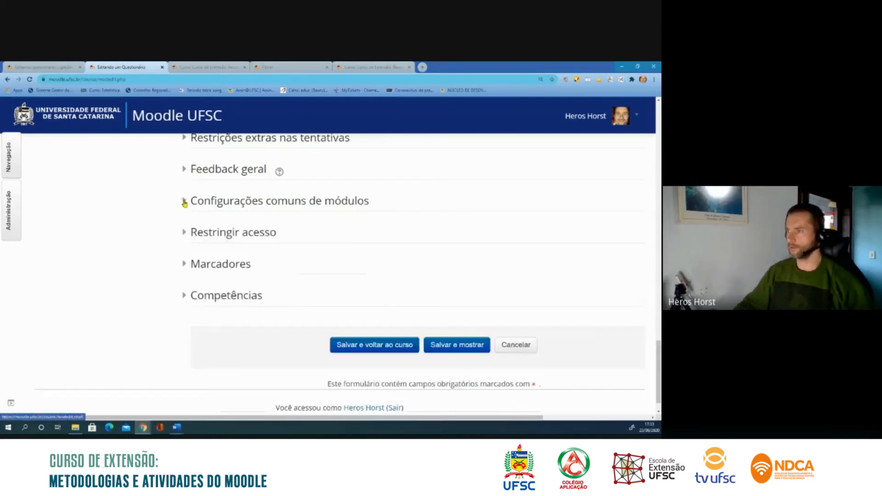
# Step: Add an access restriction based on Nota in the Restringir acesso settings
pyautogui.click(184, 233)
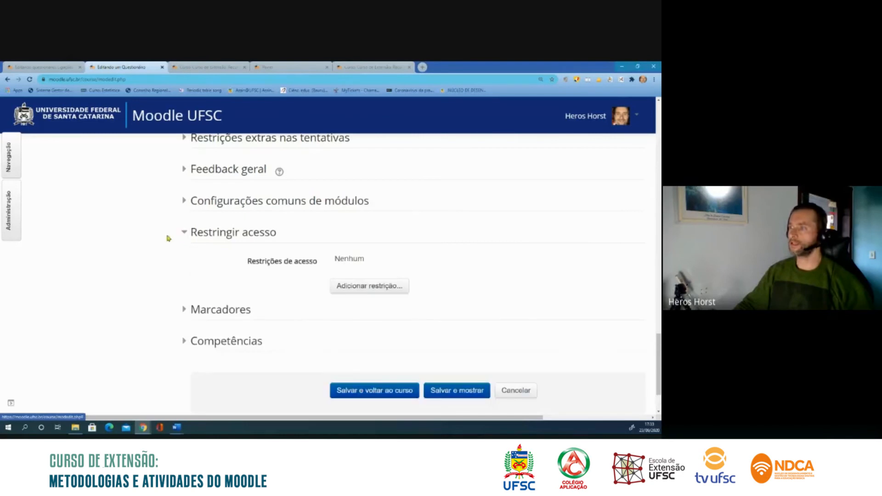
pyautogui.click(346, 287)
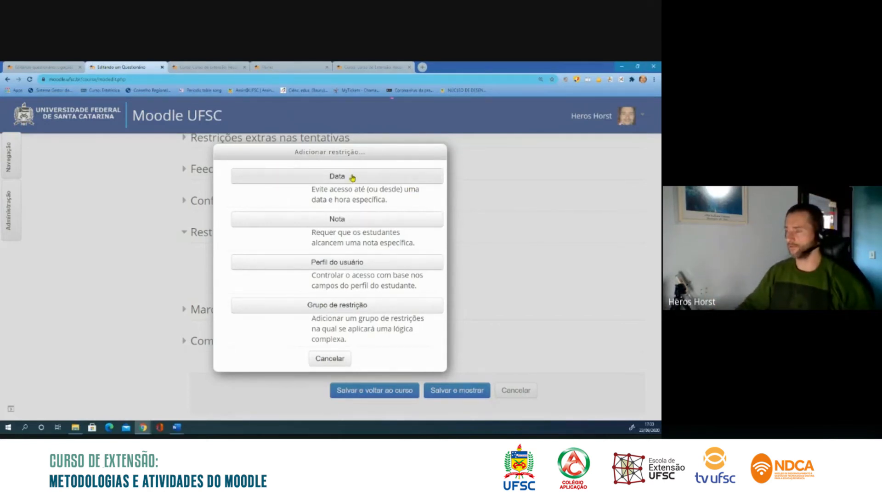
pyautogui.click(344, 221)
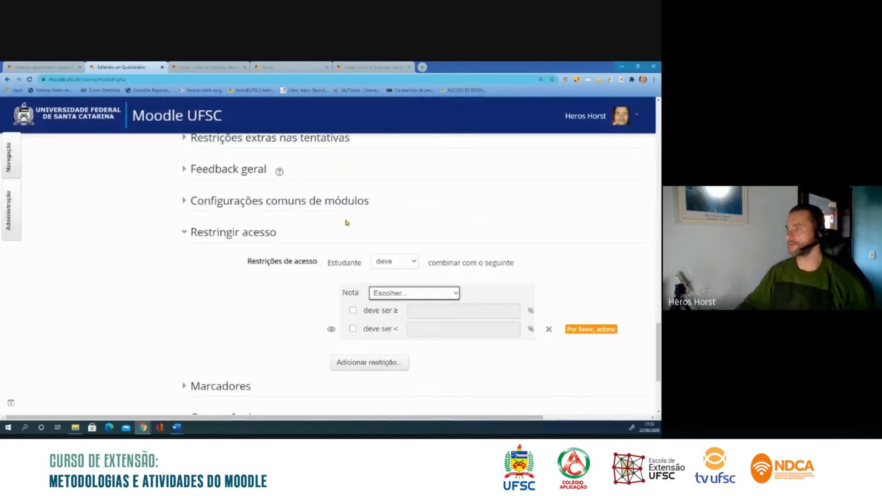
# Step: Base the Nota access restriction on the QMC grade item and require a grade of at least 6%
pyautogui.scroll(-2, 297, 264)
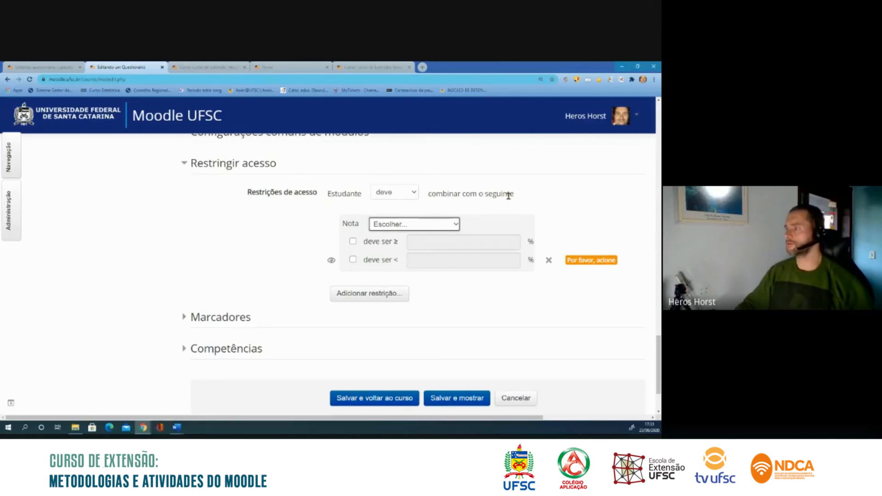
pyautogui.click(456, 226)
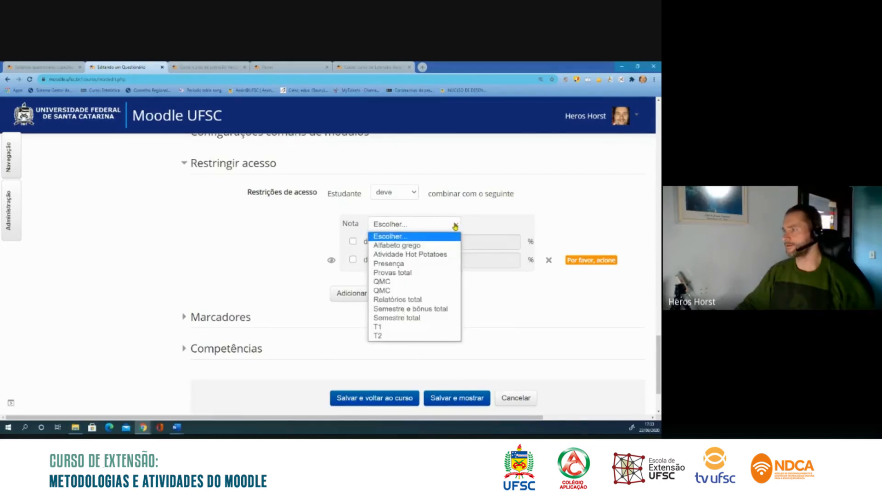
pyautogui.click(398, 292)
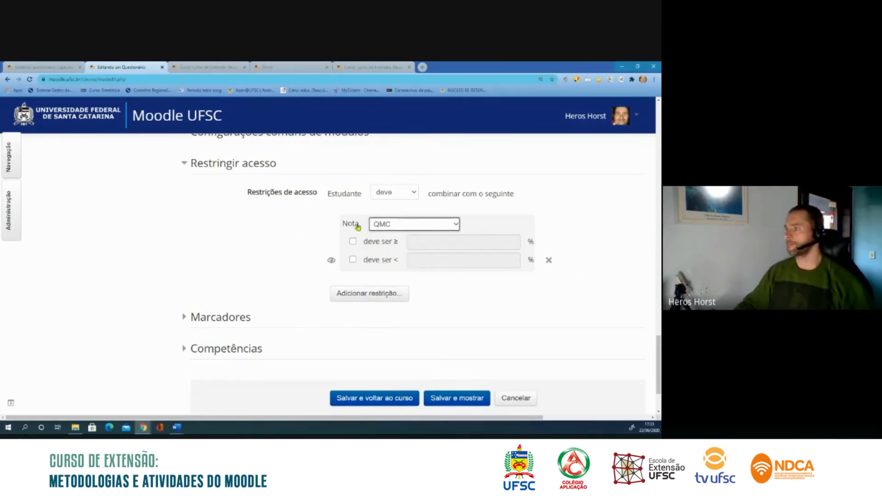
pyautogui.click(353, 242)
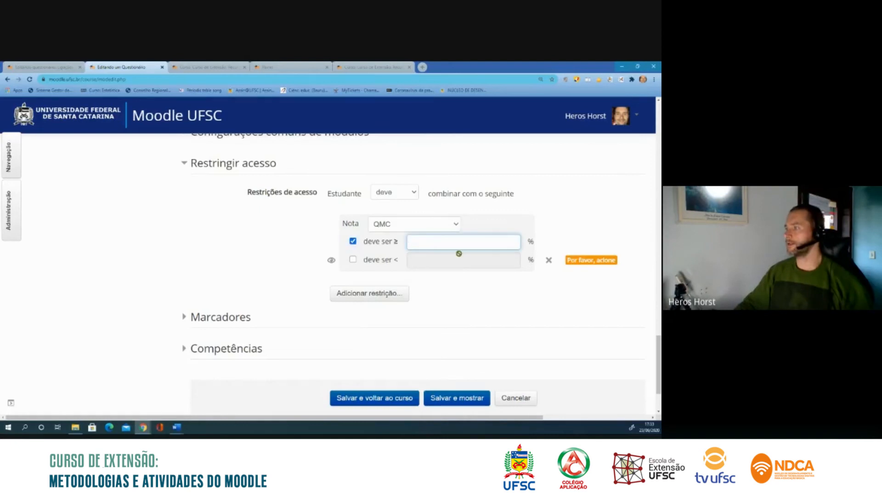
pyautogui.write('6')
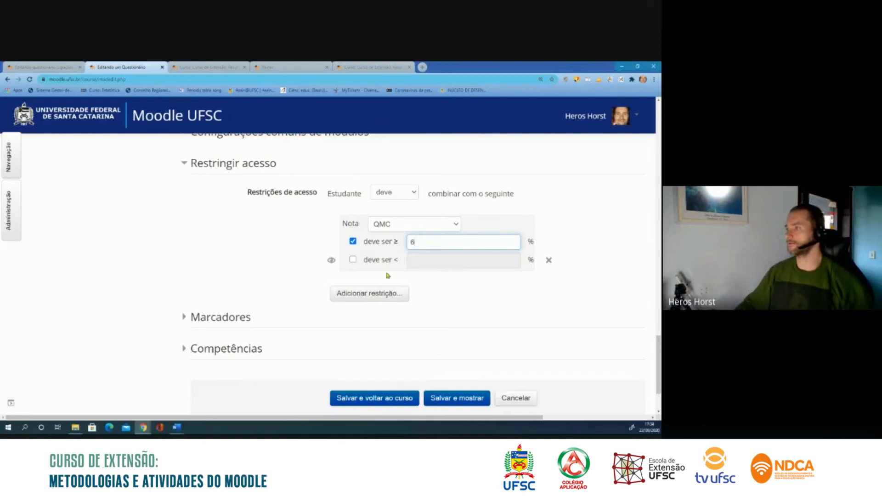
# Step: Clear the minimum percentage and remove the Nota access restriction from the questionnaire
pyautogui.moveTo(492, 243); pyautogui.dragTo(393, 244)
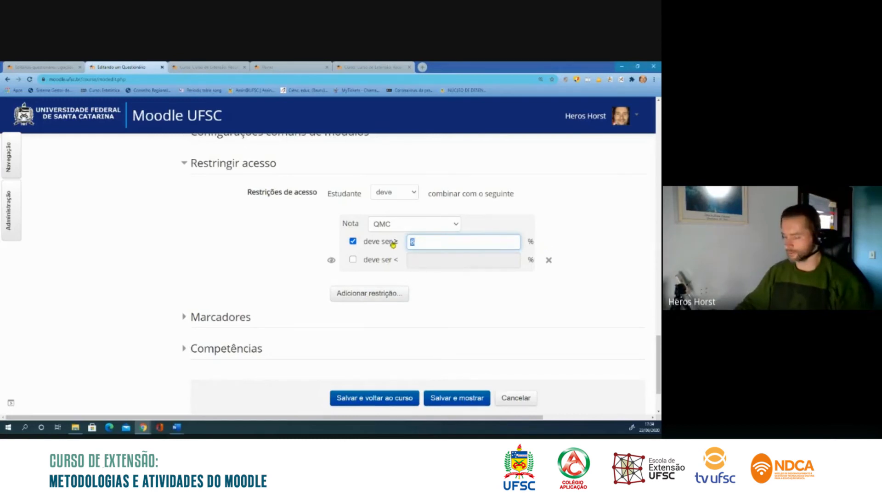
pyautogui.press('BackSpace')
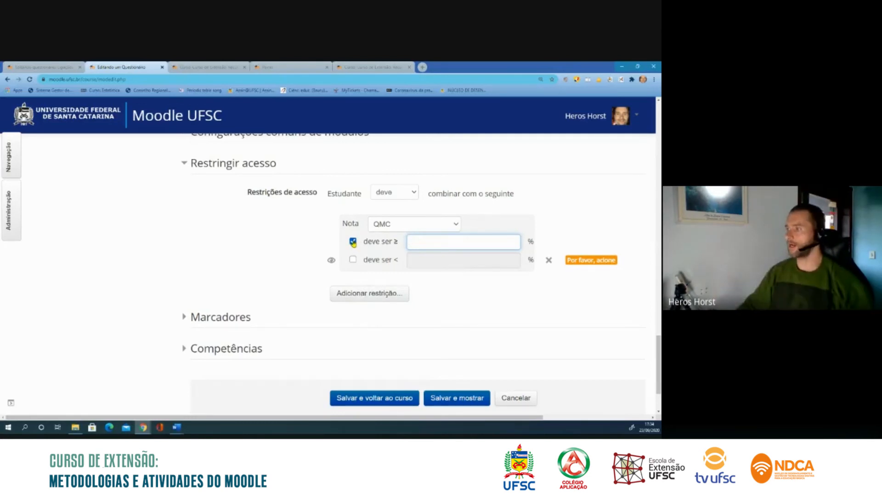
pyautogui.click(548, 260)
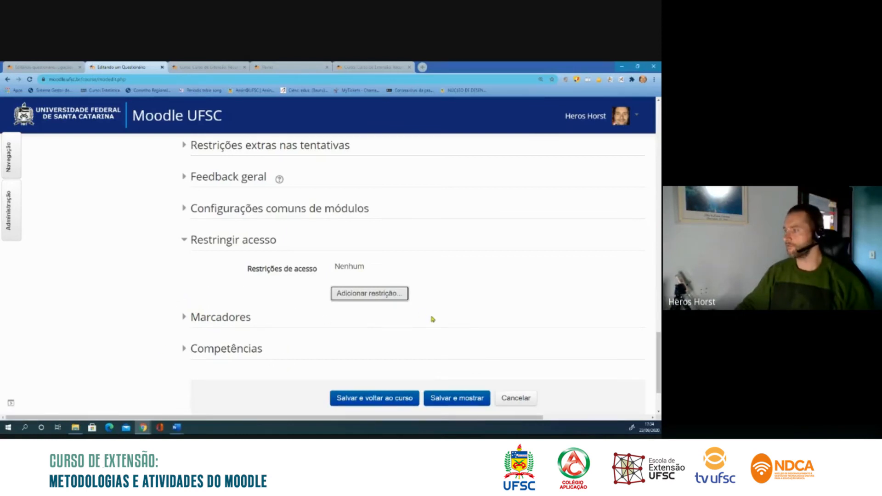
# Step: Review the questionnaire's Comportamento da questão and Opções de revisão settings
pyautogui.scroll(-2, 431, 319)
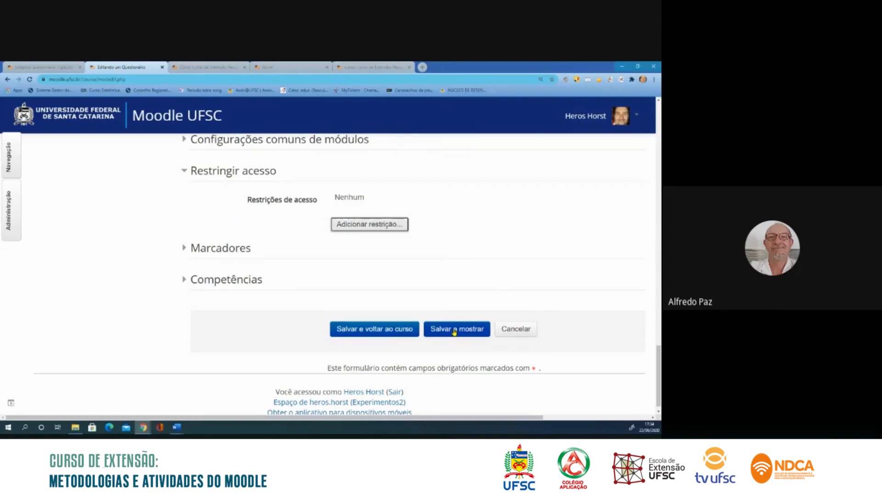
pyautogui.scroll(3, 428, 313)
pyautogui.scroll(5, 427, 313)
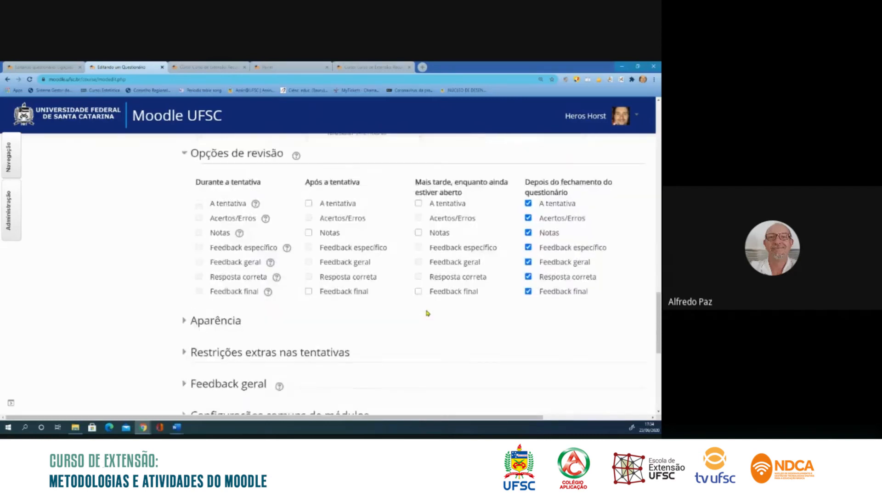
pyautogui.scroll(2, 496, 339)
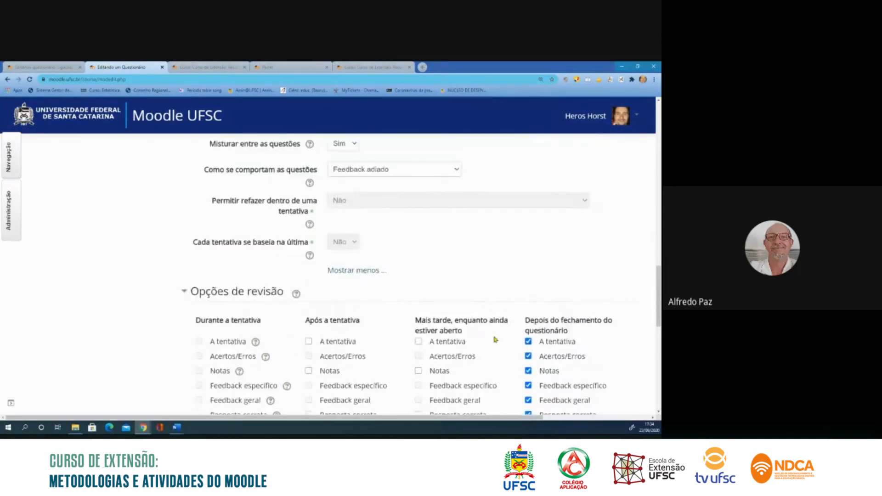
pyautogui.scroll(2, 496, 339)
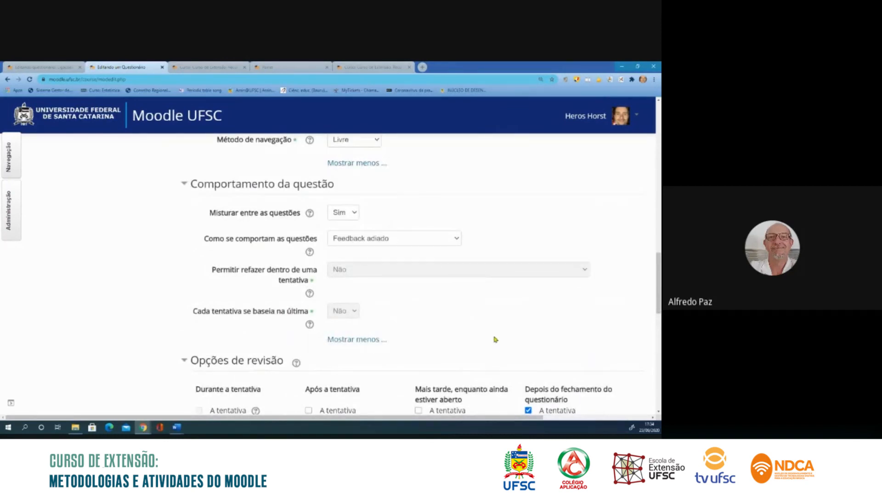
pyautogui.scroll(-4, 495, 340)
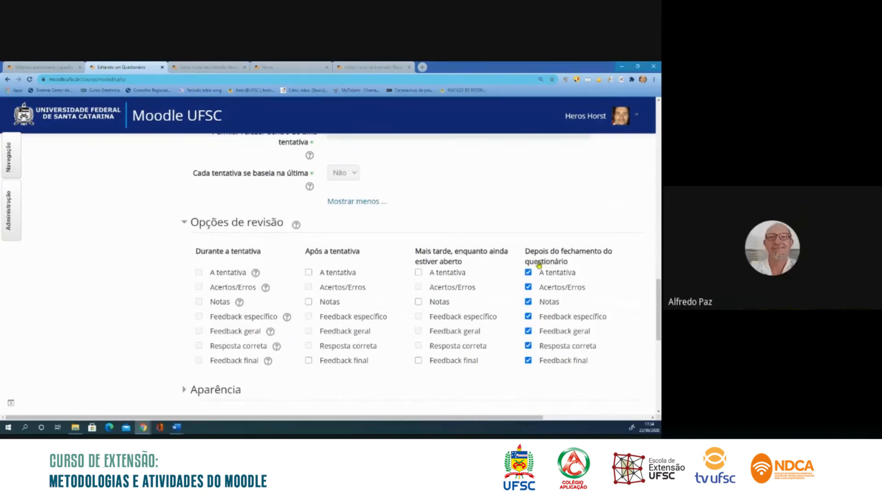
pyautogui.scroll(2, 538, 265)
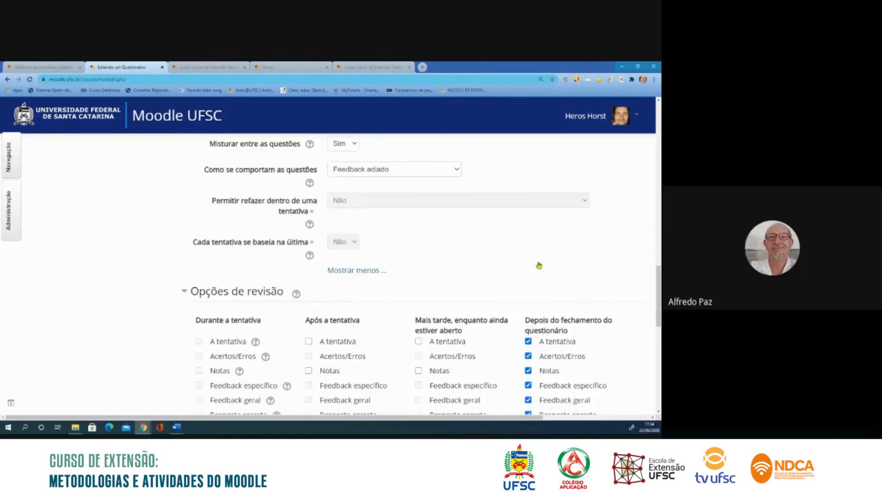
pyautogui.scroll(-2, 538, 265)
pyautogui.scroll(-4, 321, 282)
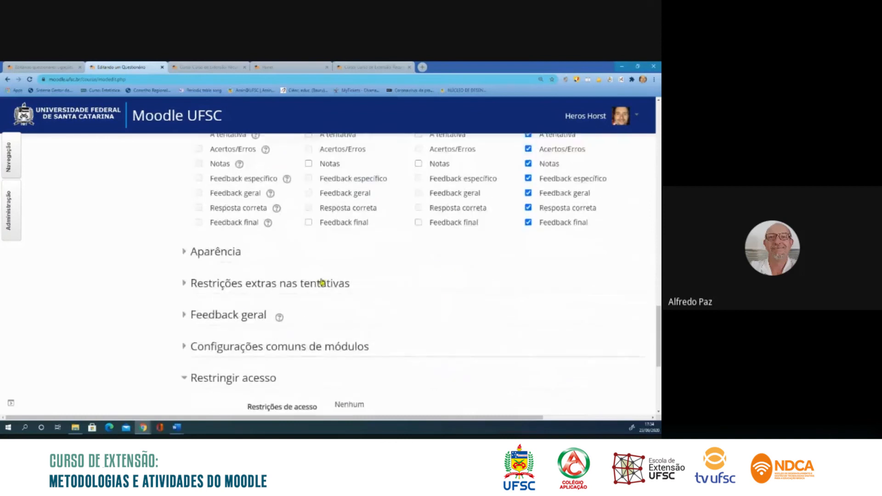
# Step: Expand Restrições extras nas tentativas and examine its password, network address, delay and browser security settings
pyautogui.click(183, 285)
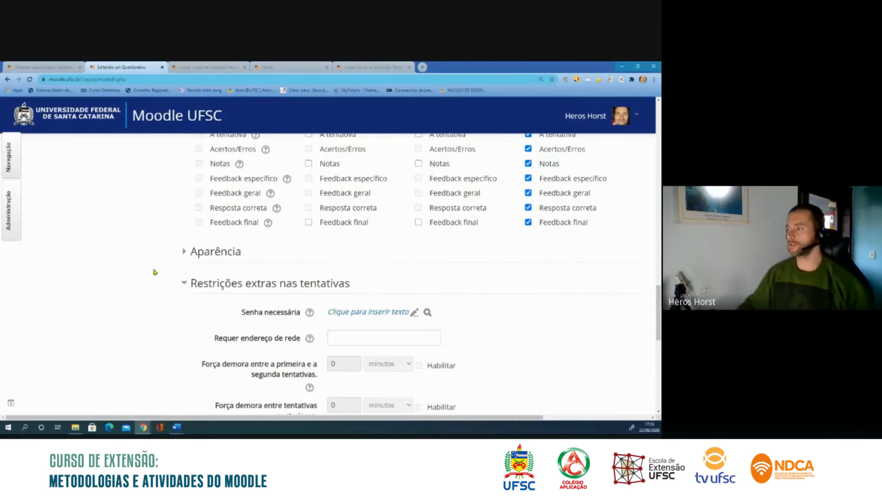
pyautogui.scroll(-2, 155, 272)
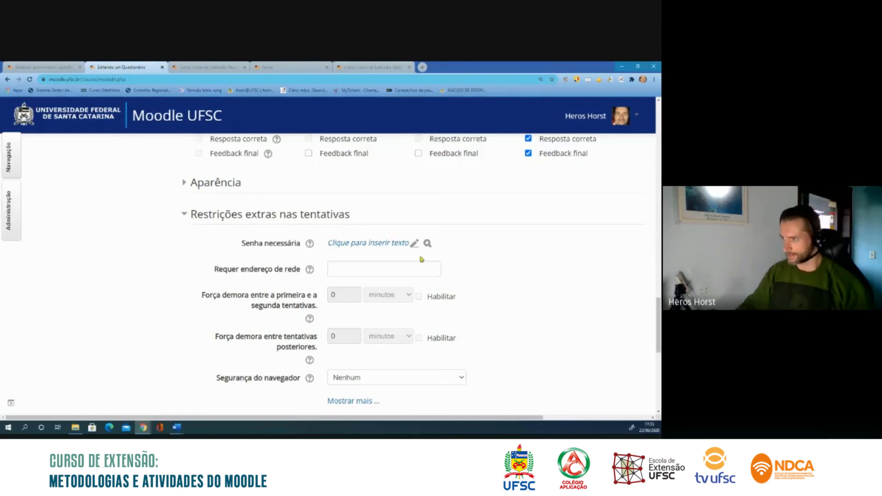
pyautogui.scroll(-5, 158, 249)
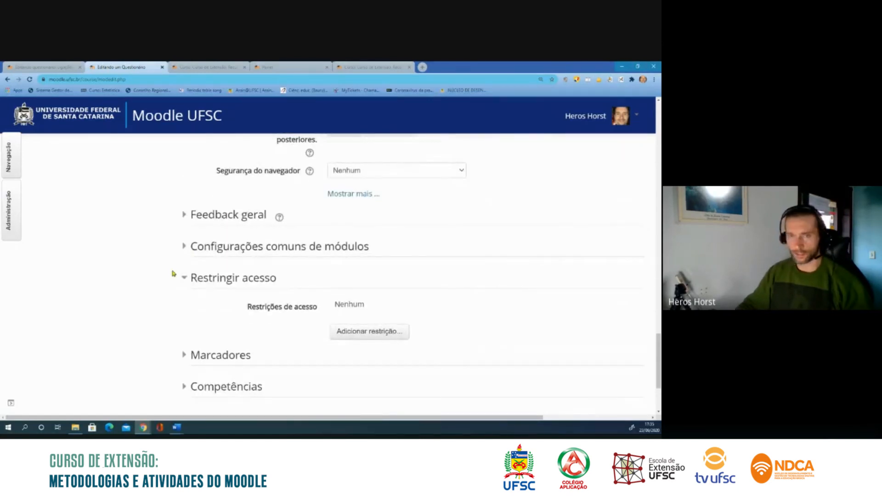
# Step: Add a Perfil do usuário access restriction that uses the Matrícula field, leaving its comparison value empty
pyautogui.scroll(-2, 173, 275)
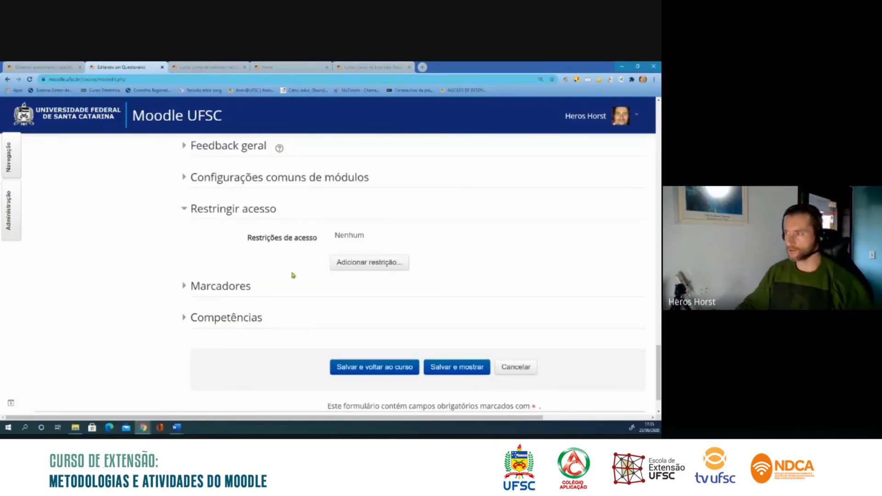
pyautogui.click(356, 264)
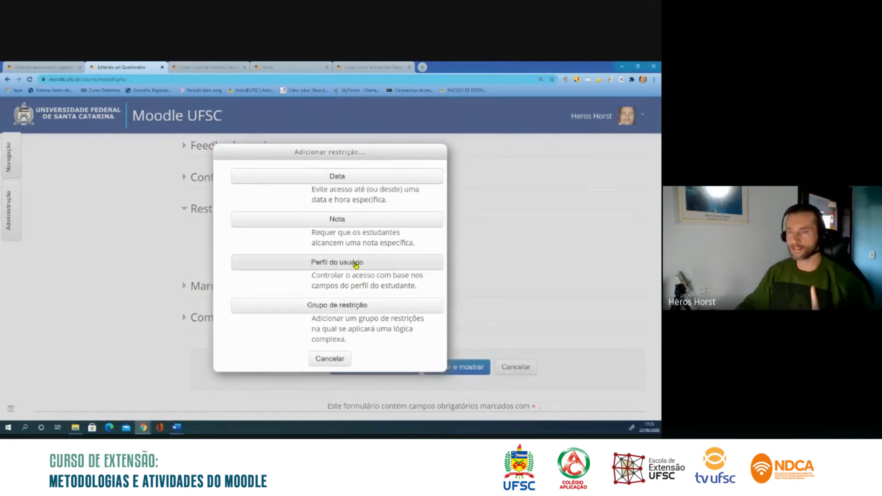
pyautogui.click(333, 264)
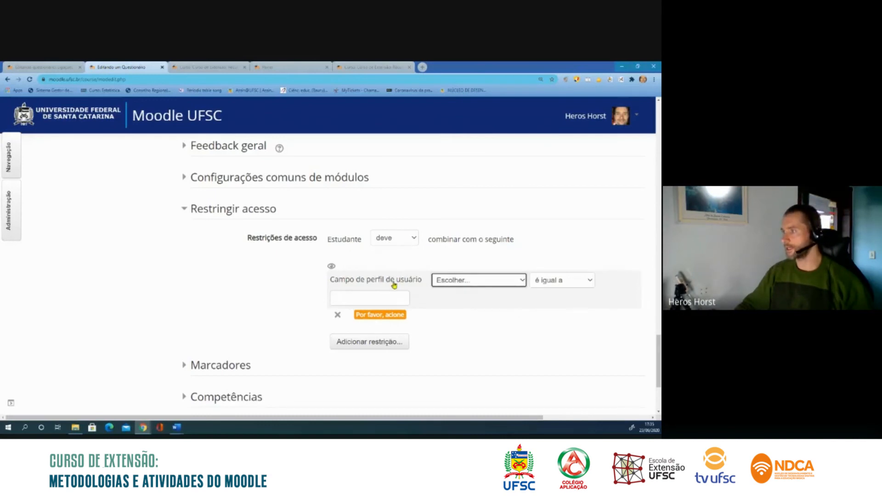
pyautogui.click(523, 282)
pyautogui.scroll(-1, 478, 266)
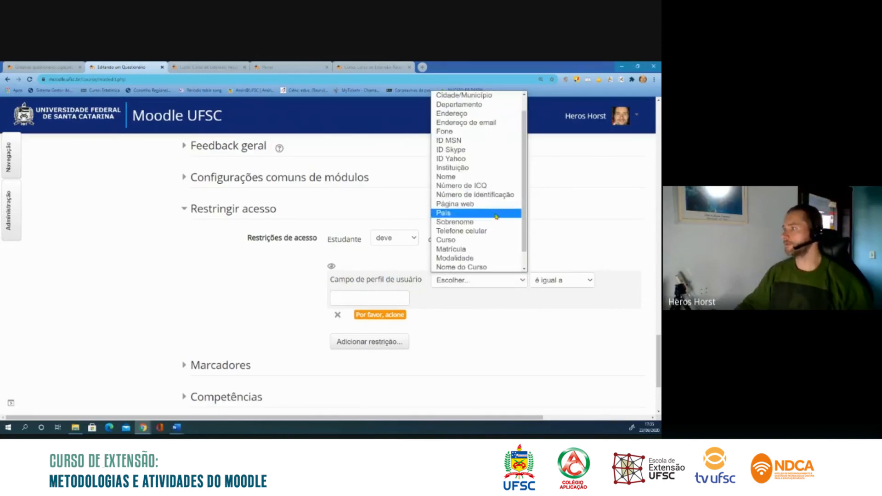
pyautogui.click(467, 251)
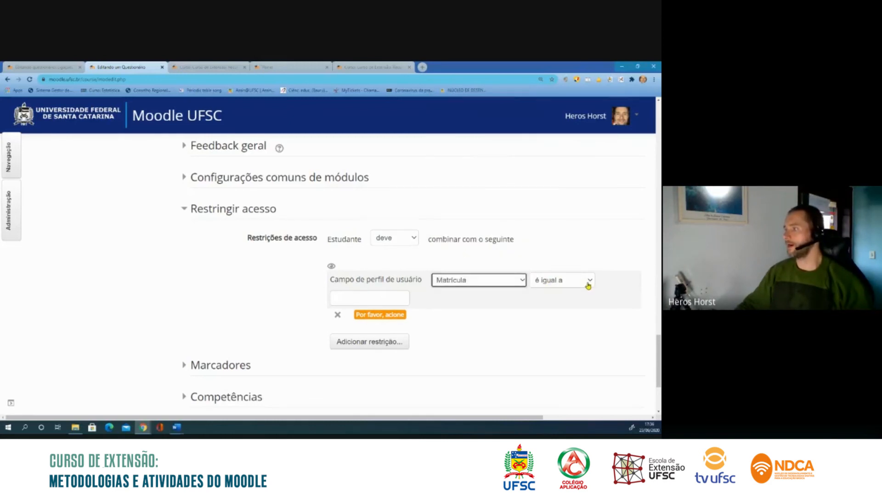
pyautogui.click(374, 301)
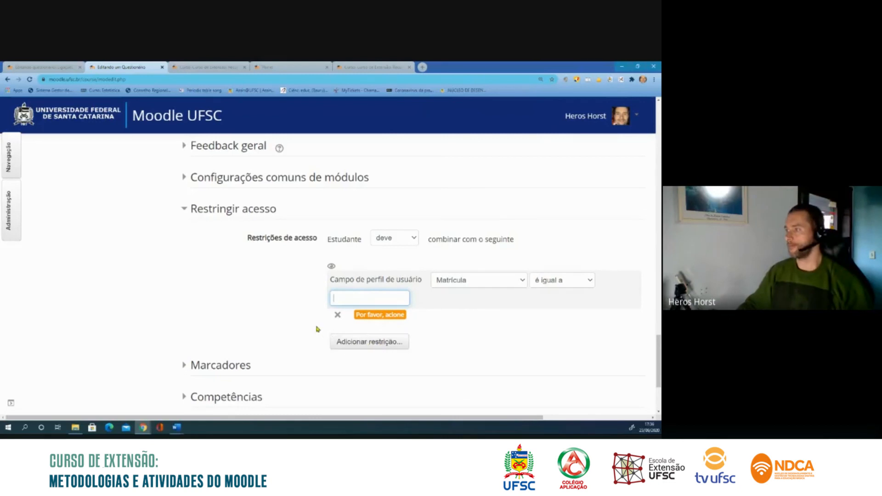
# Step: Remove the Matrícula profile restriction and collapse the Restrições extras nas tentativas section
pyautogui.scroll(-2, 429, 279)
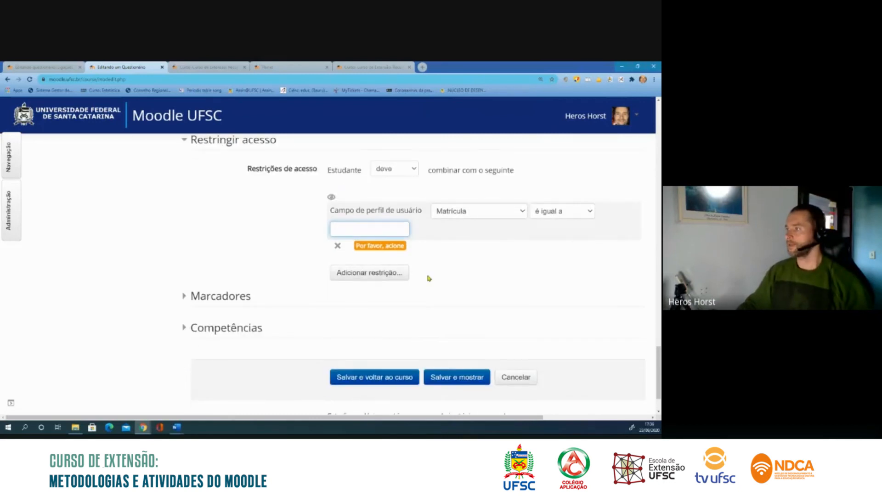
pyautogui.click(340, 248)
pyautogui.scroll(5, 224, 253)
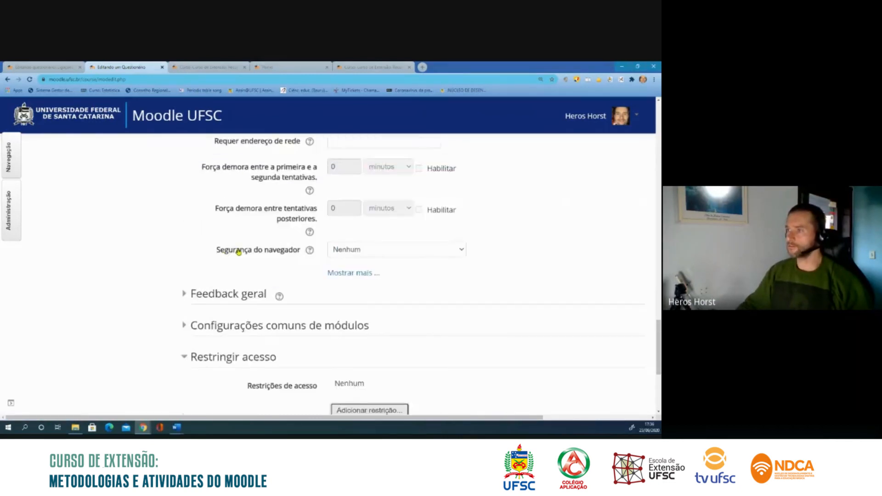
pyautogui.scroll(-2, 252, 273)
pyautogui.scroll(3, 193, 257)
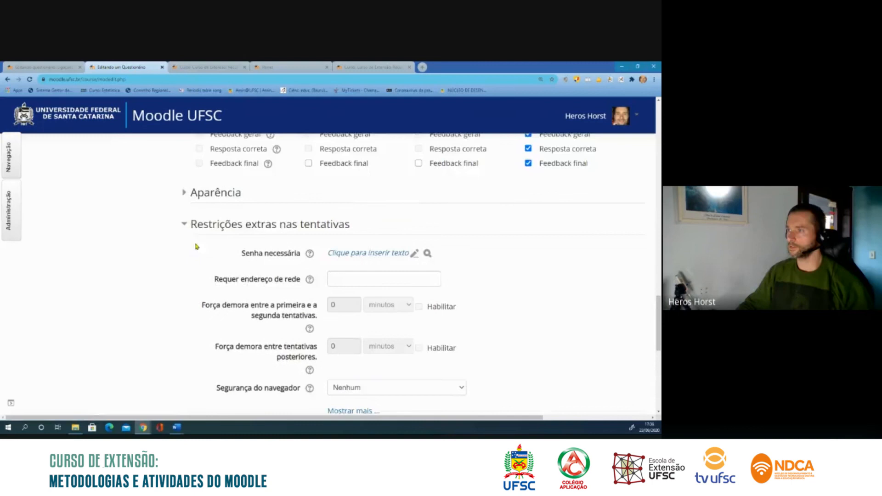
pyautogui.click(183, 224)
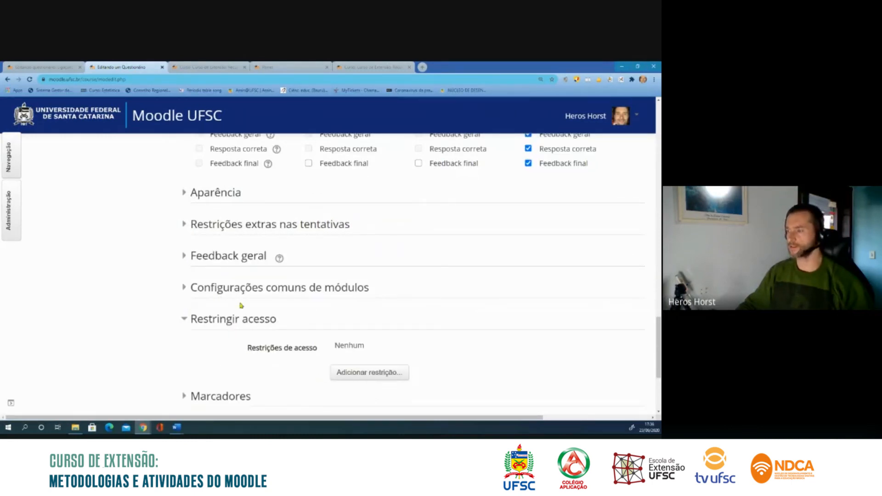
# Step: Save the questionnaire settings and display the Avaliação 1 page
pyautogui.scroll(-2, 216, 309)
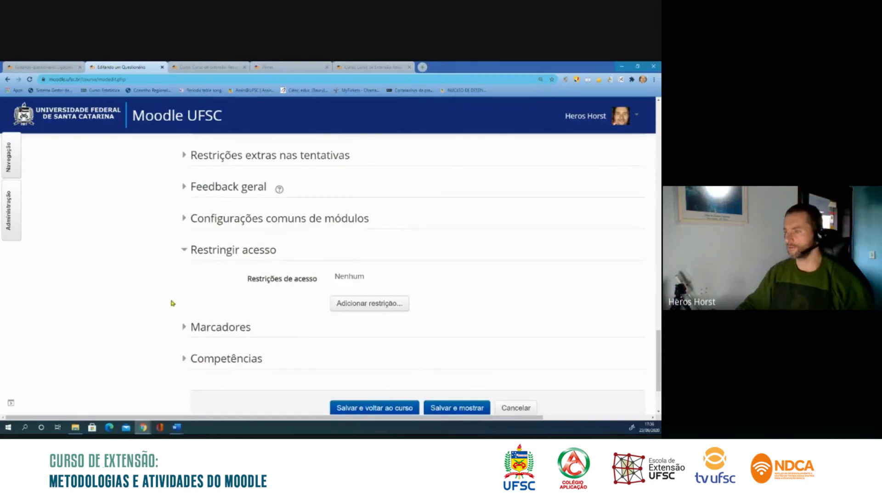
pyautogui.scroll(-2, 172, 303)
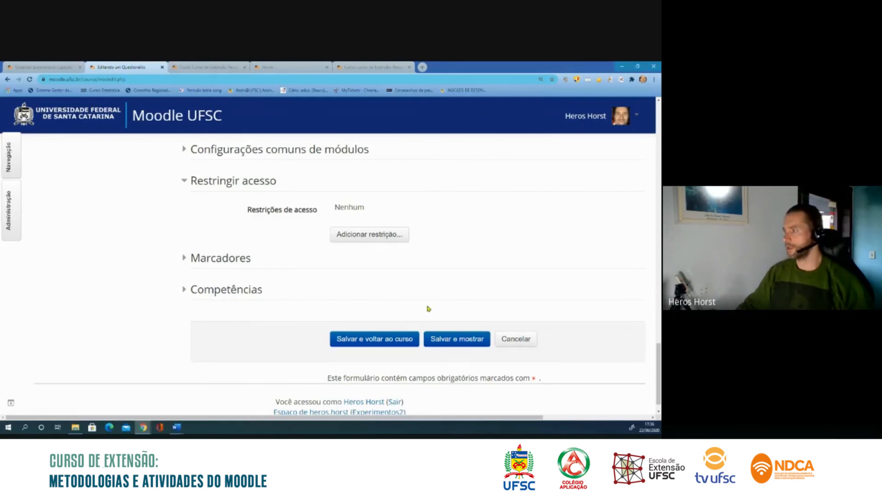
pyautogui.click(453, 342)
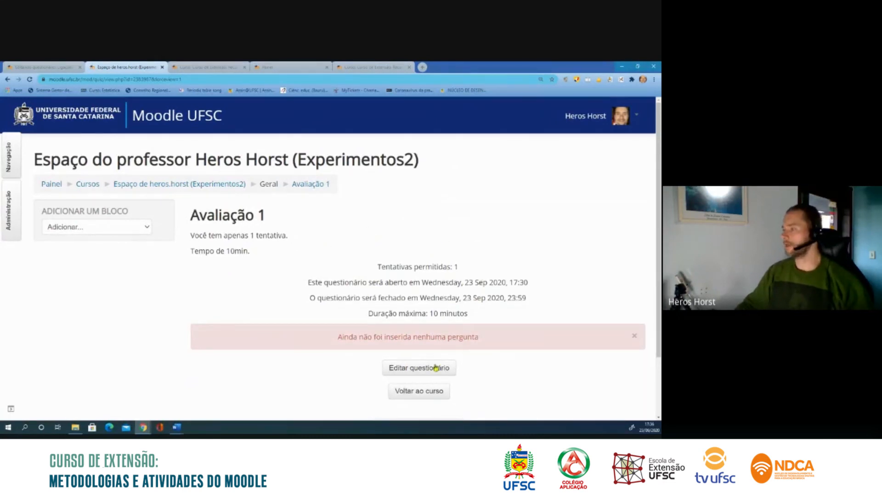
# Step: Open Avaliação 1 for question editing and check the available ways to add questions, leaving none selected
pyautogui.click(432, 370)
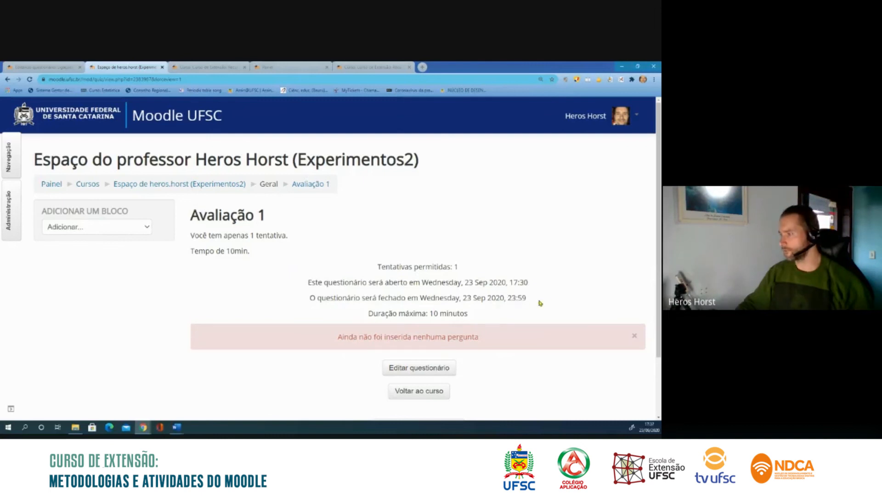
pyautogui.click(441, 370)
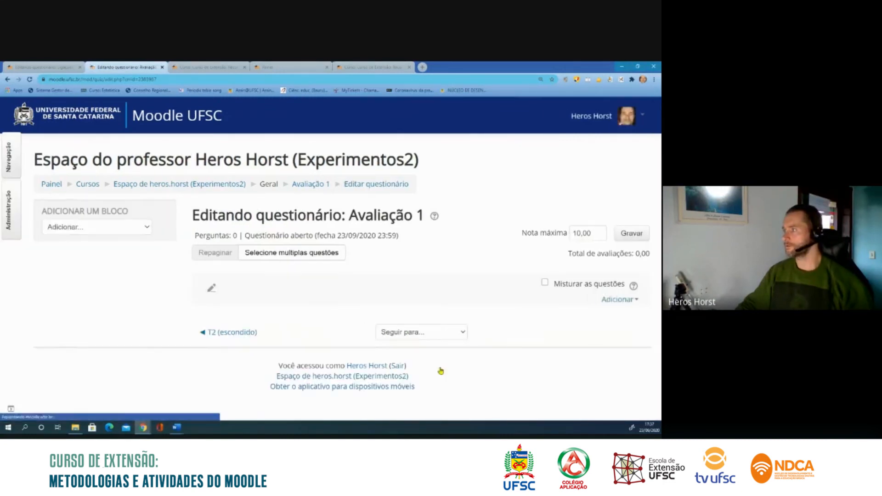
pyautogui.click(633, 301)
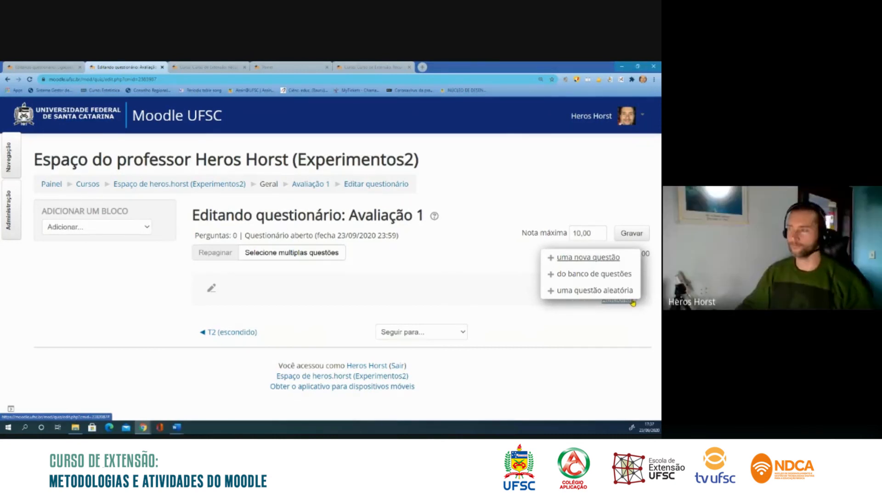
pyautogui.click(535, 319)
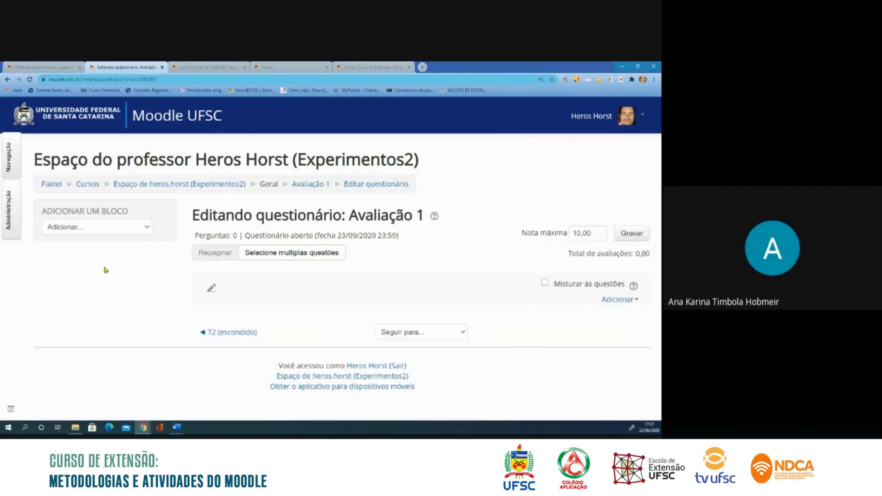
# Step: Return to the Avaliação 1 summary page and review its attempt limit, opening and closing dates, and time limit
pyautogui.click(12, 225)
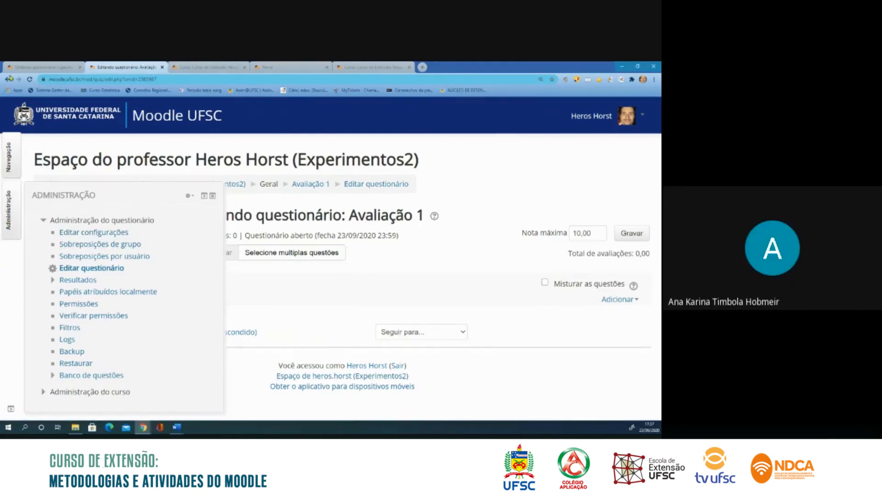
pyautogui.click(8, 80)
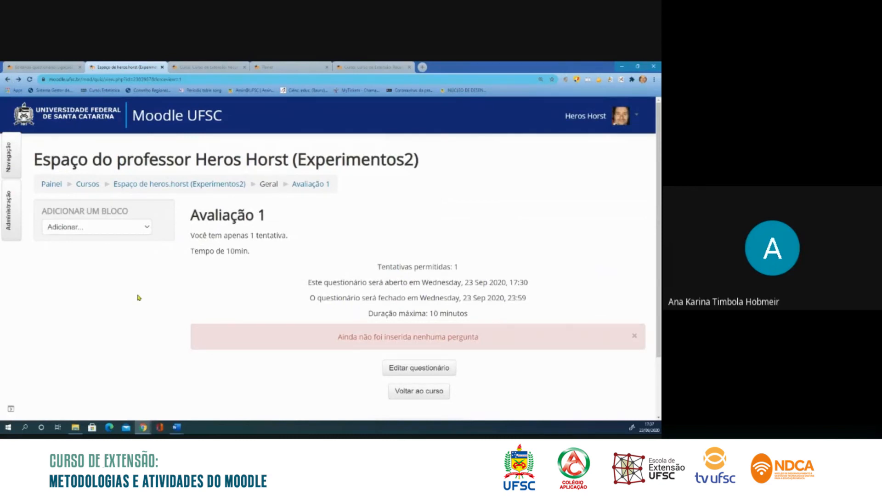
pyautogui.scroll(-2, 140, 298)
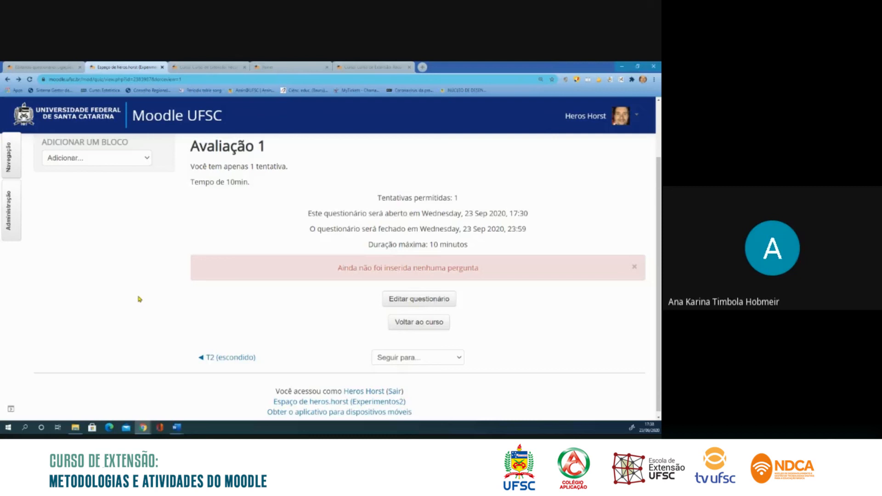
# Step: Reopen Avaliação 1 for question editing and start adding a new question of the Múltipla escolha type
pyautogui.click(408, 298)
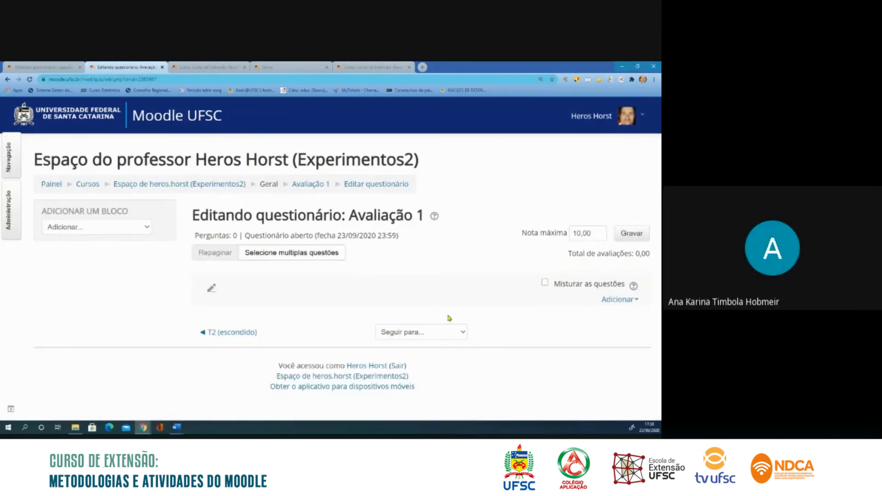
pyautogui.click(636, 301)
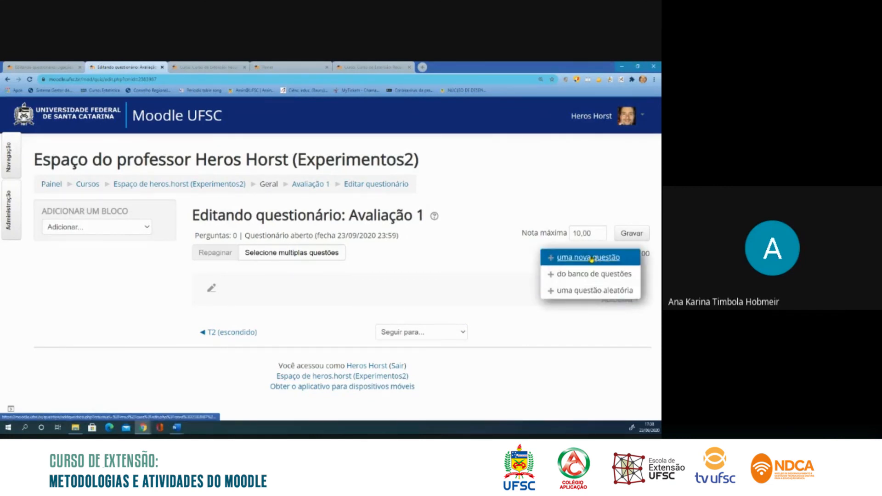
pyautogui.click(592, 259)
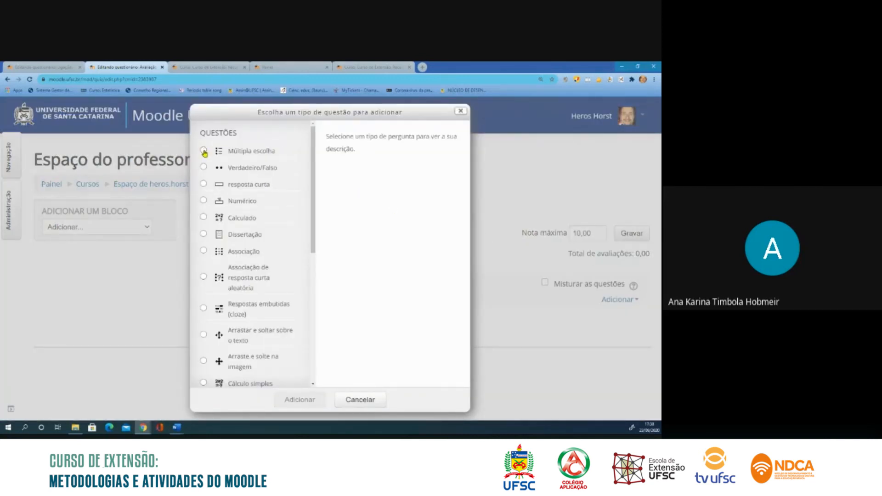
pyautogui.click(204, 151)
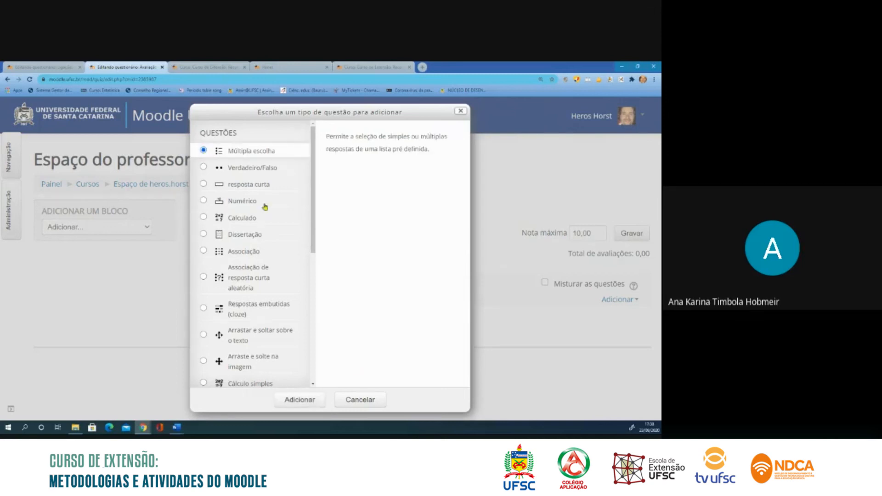
pyautogui.click(307, 400)
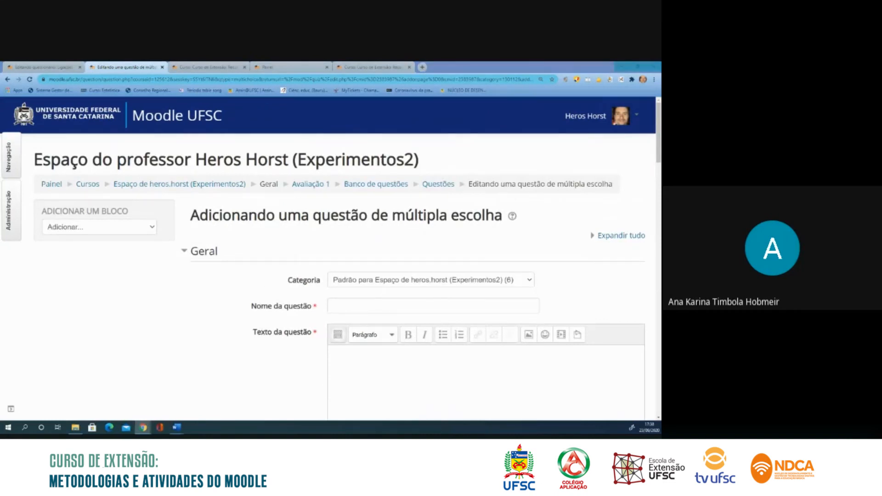
pyautogui.hotkey('alt', 'Tab')
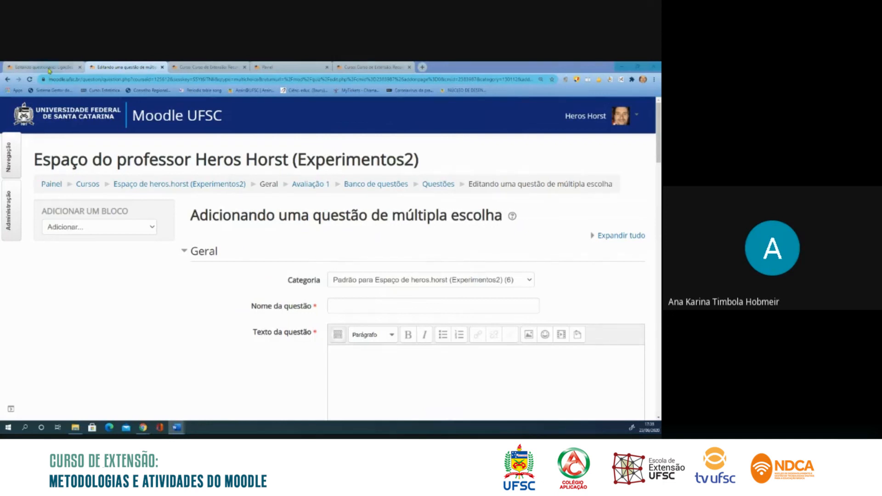
pyautogui.hotkey('alt', 'Tab')
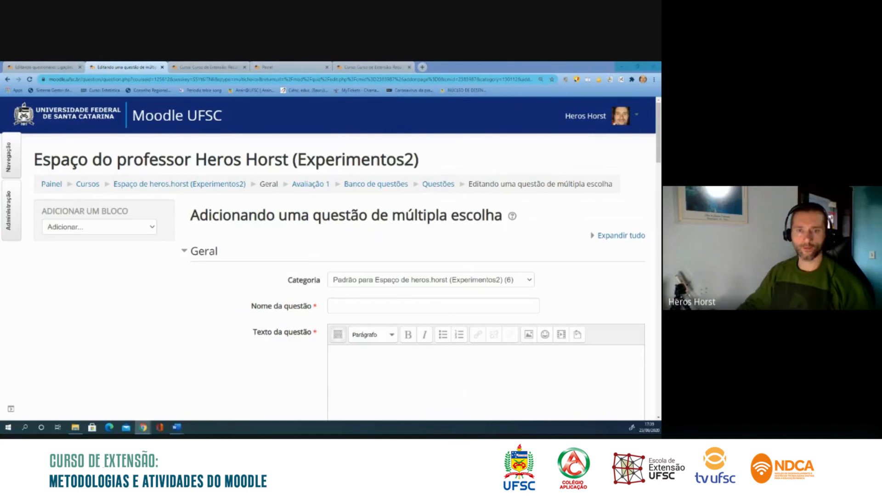
pyautogui.hotkey('alt', 'Tab')
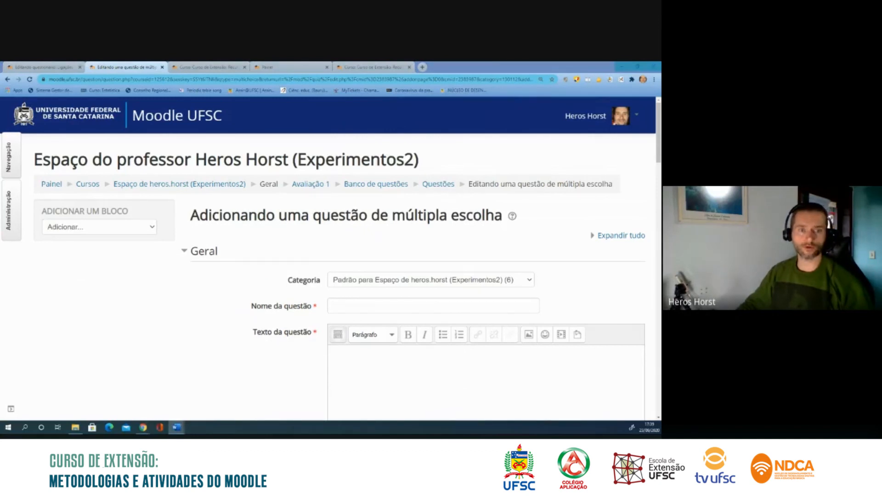